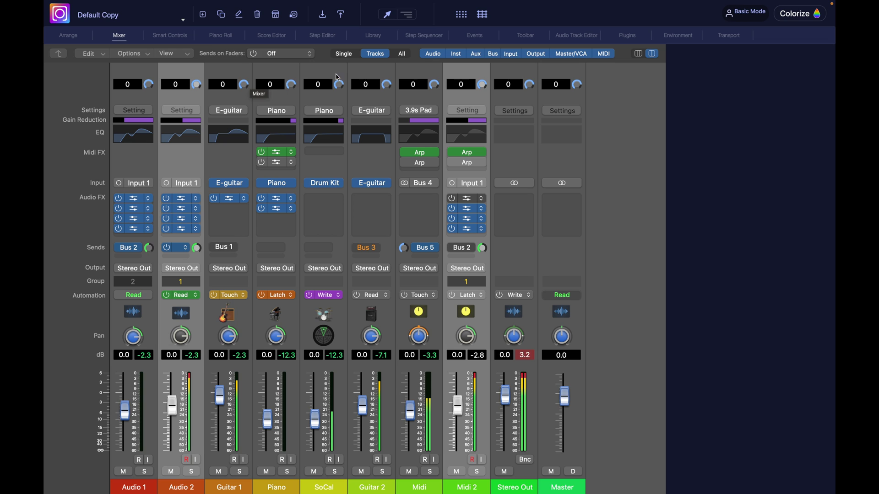
Inspect the On and Stroke colour settings of the Guitar 1 channel's Audio FX slot at close range
left_click(245, 185)
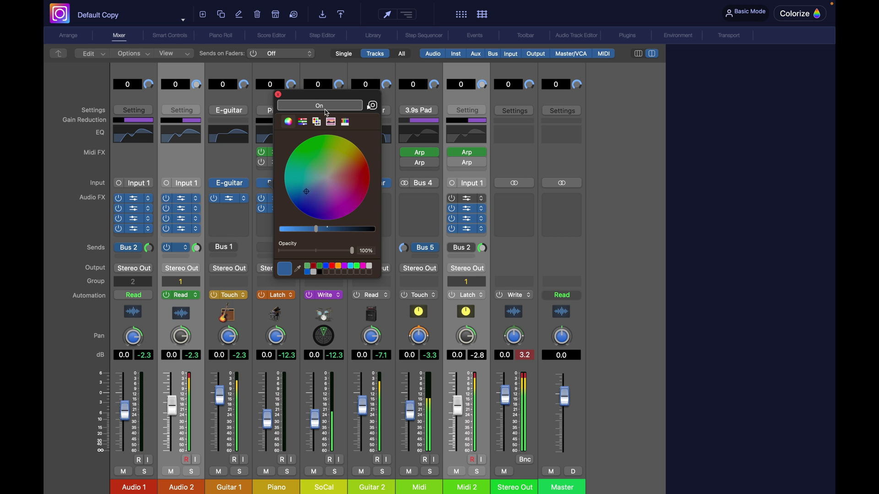
left_click(214, 198)
scroll(214, 200, "up", 5)
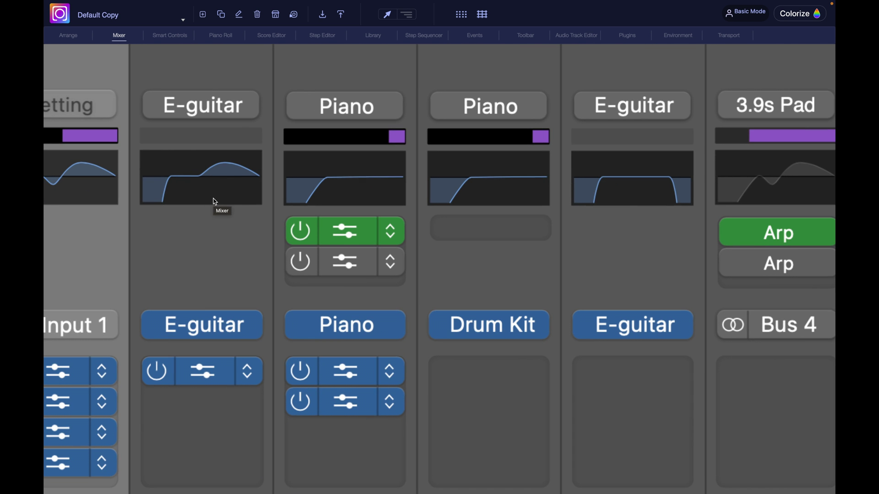
left_click(160, 369)
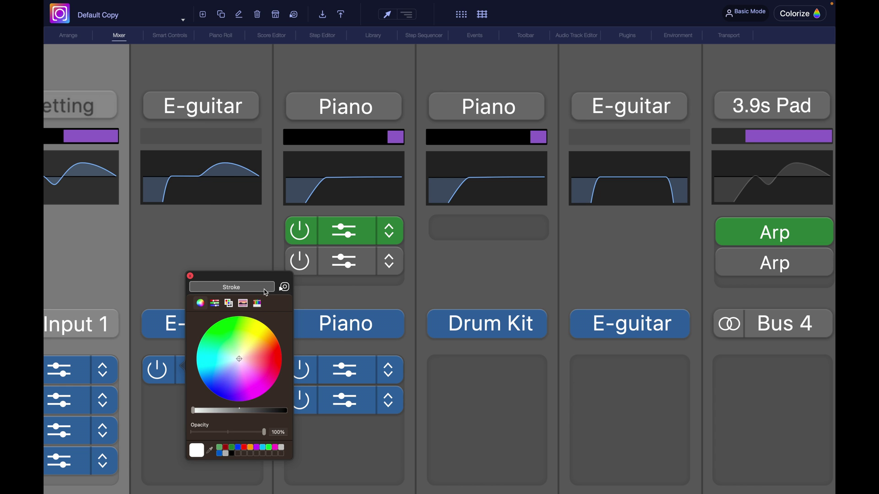
left_click(190, 276)
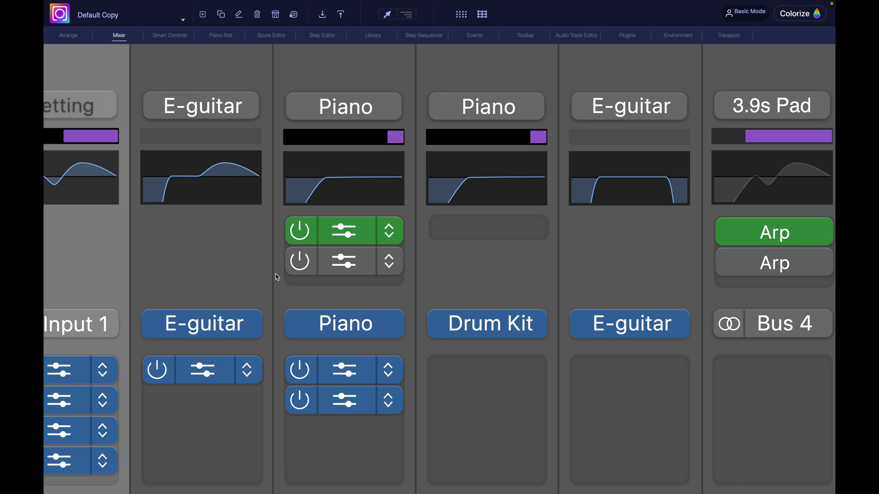
scroll(796, 320, "right", 7)
scroll(789, 325, "down", 5)
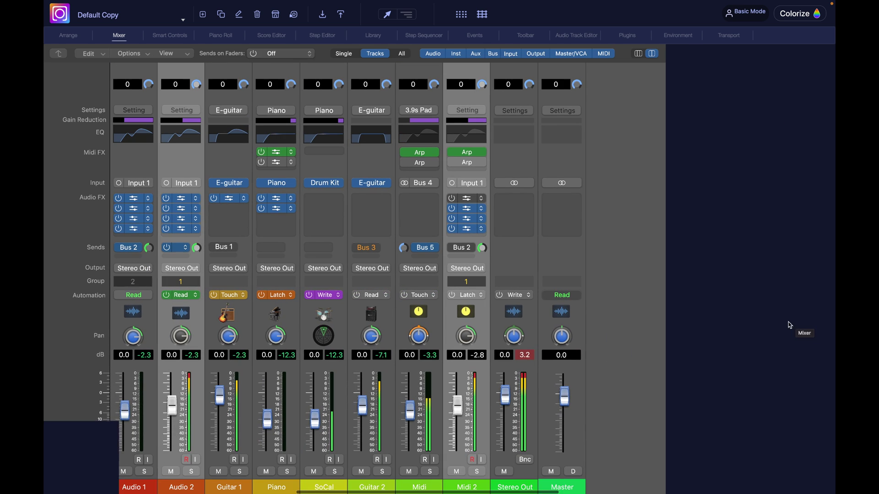
Compare the Off and On colour settings of the Midi 2 channel's Audio FX slots
left_click(482, 200)
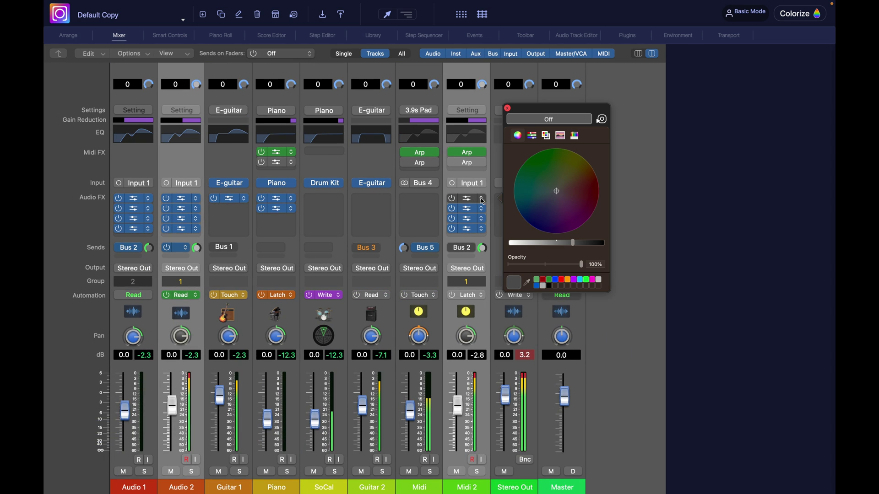
left_click(507, 109)
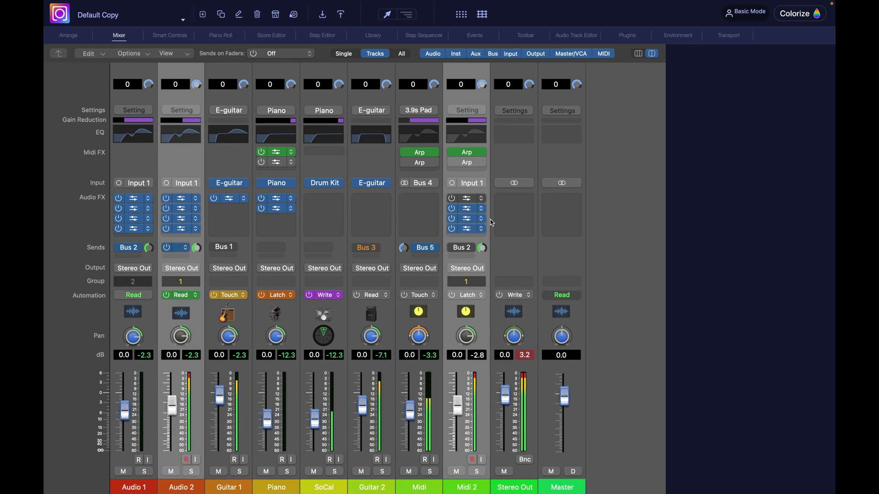
left_click(475, 211)
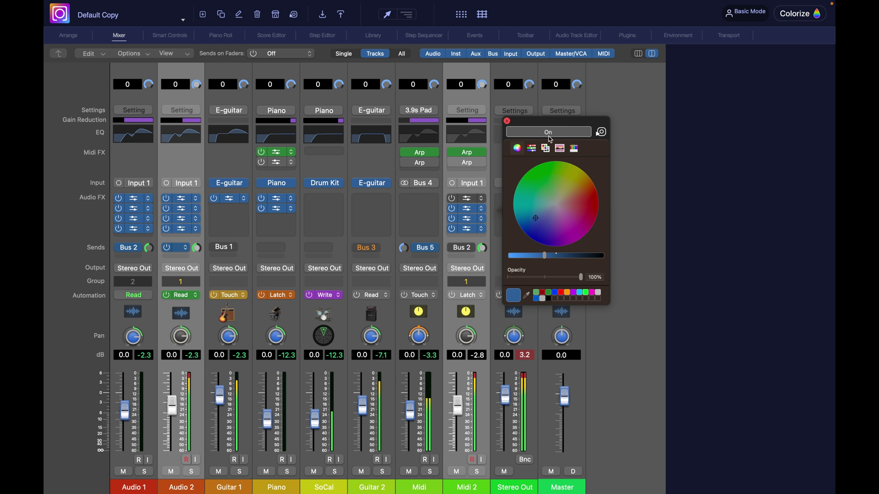
left_click(508, 121)
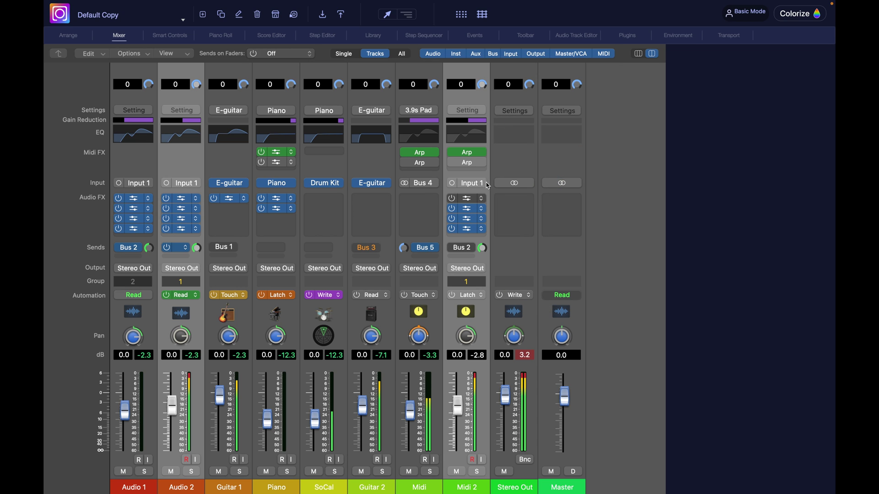
left_click(475, 200)
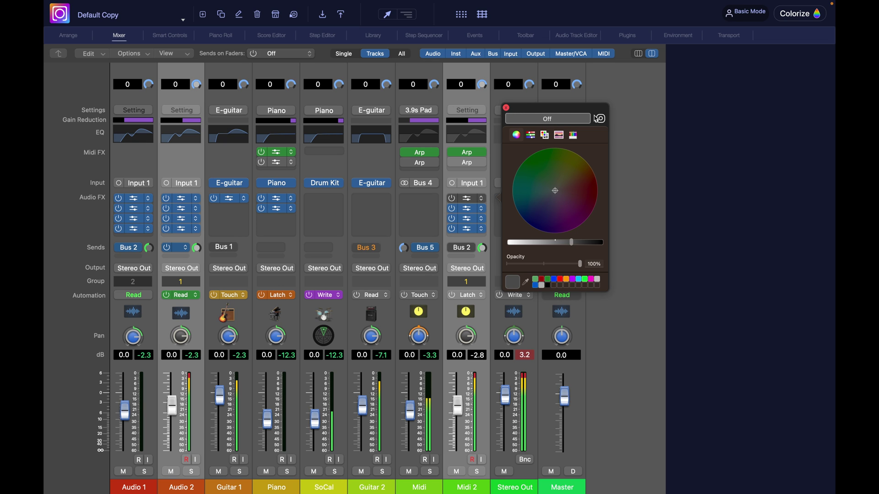
left_click(507, 108)
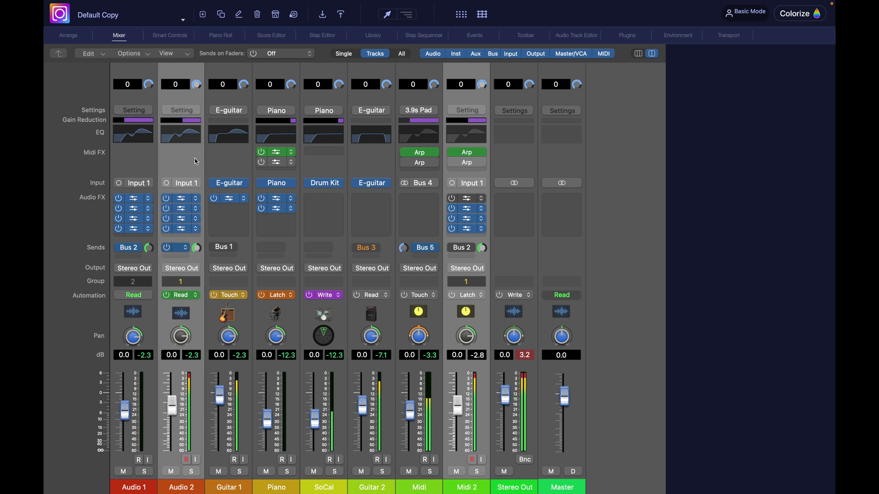
Examine the colourable parts of the Guitar 1 and Audio 2 EQ thumbnails and the list of EQ elements
left_click(234, 146)
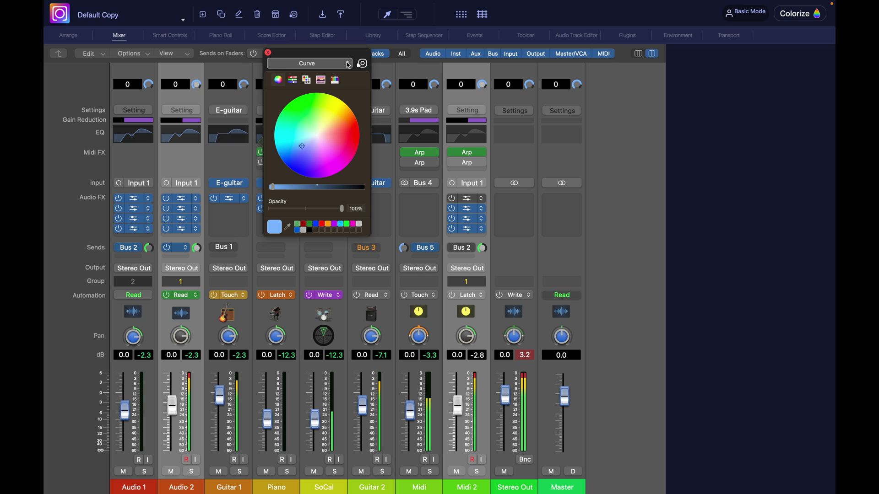
left_click(268, 52)
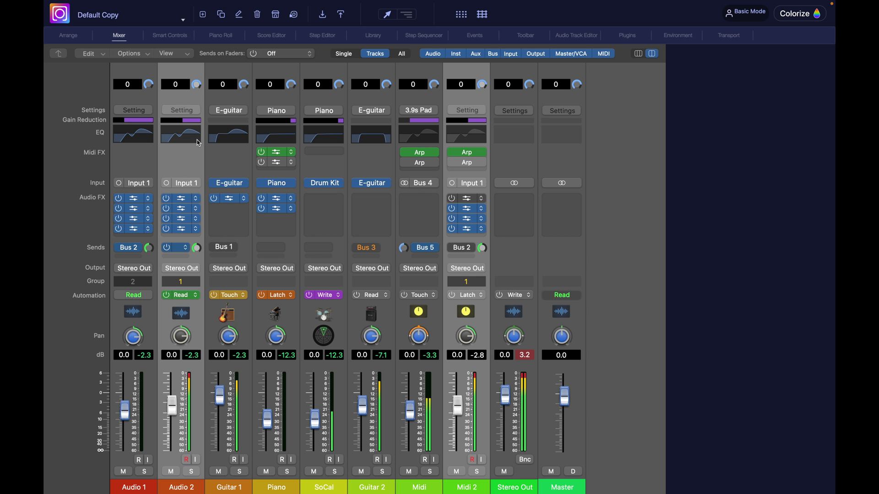
scroll(196, 142, "up", 5)
scroll(196, 143, "down", 1)
scroll(197, 142, "left", 2)
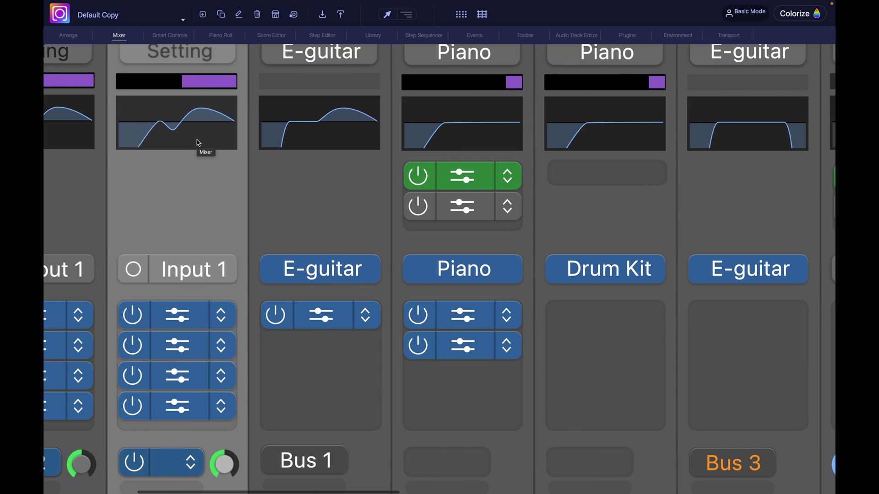
scroll(197, 139, "left", 4)
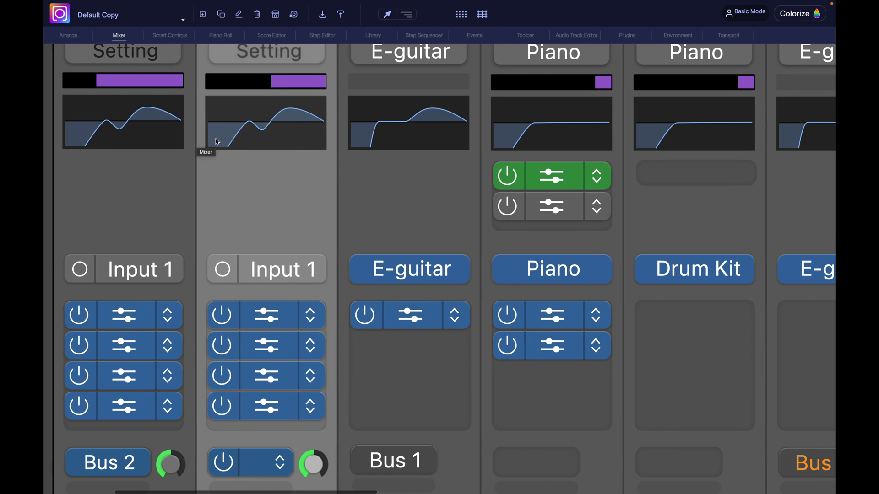
left_click(249, 122)
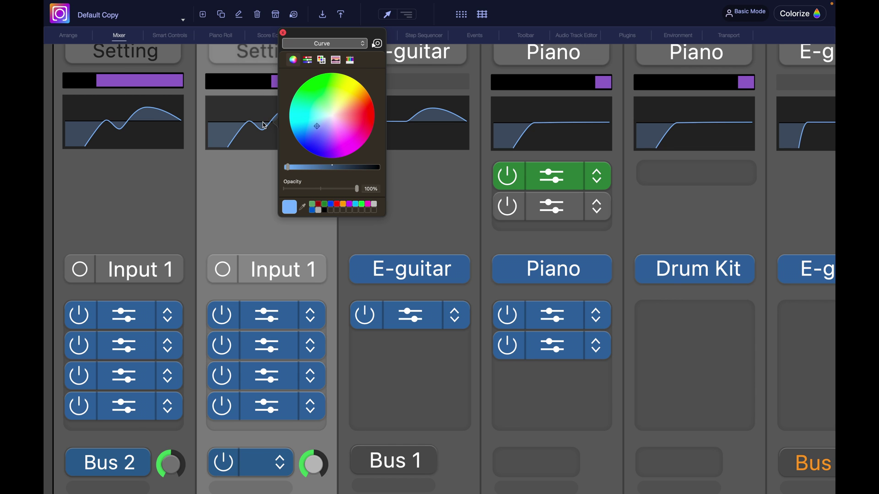
left_click(264, 123)
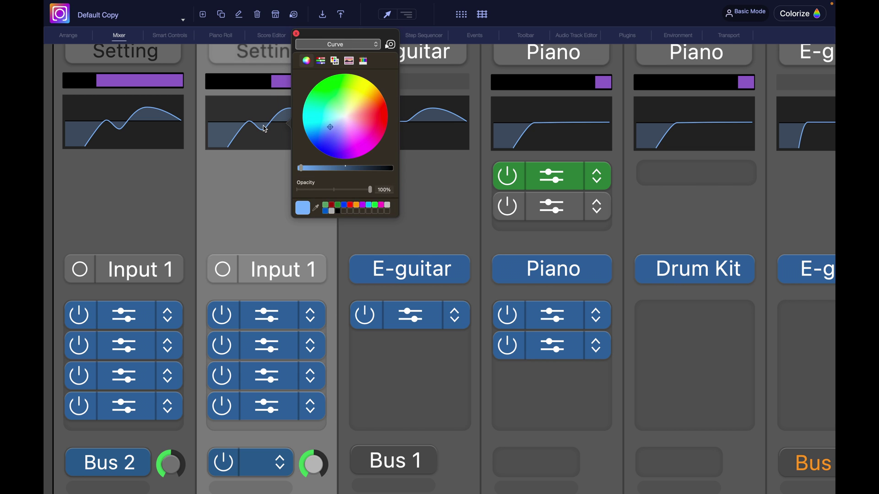
left_click(376, 47)
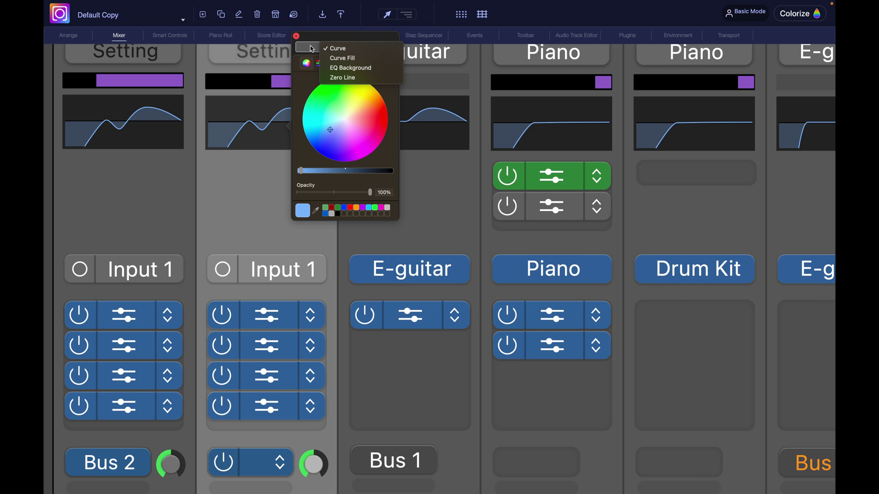
left_click(190, 130)
Set the Audio 2 channel's EQ Curve Fill to yellow and its EQ Curve to orange
scroll(190, 131, "down", 5)
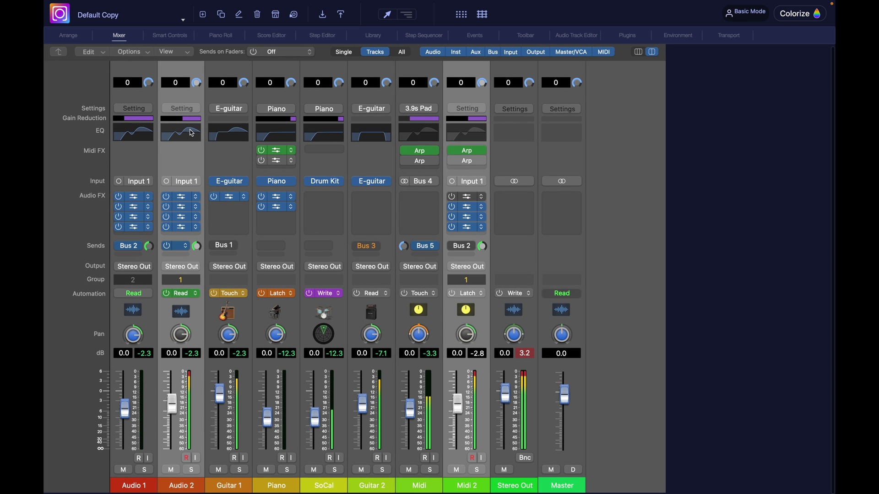
left_click(191, 130)
left_click(299, 53)
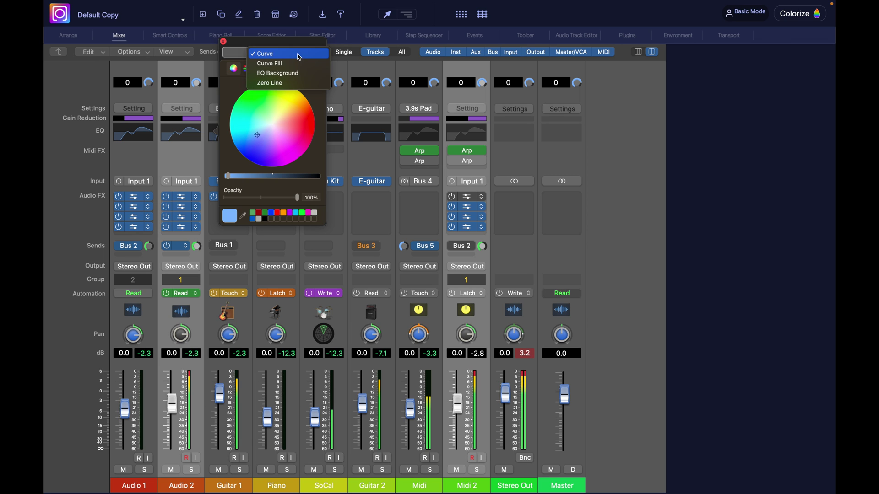
left_click(300, 65)
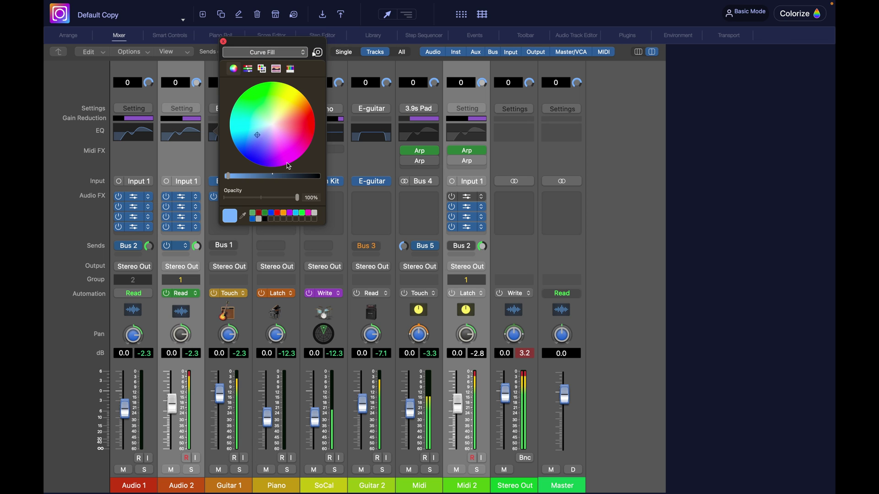
left_click(292, 93)
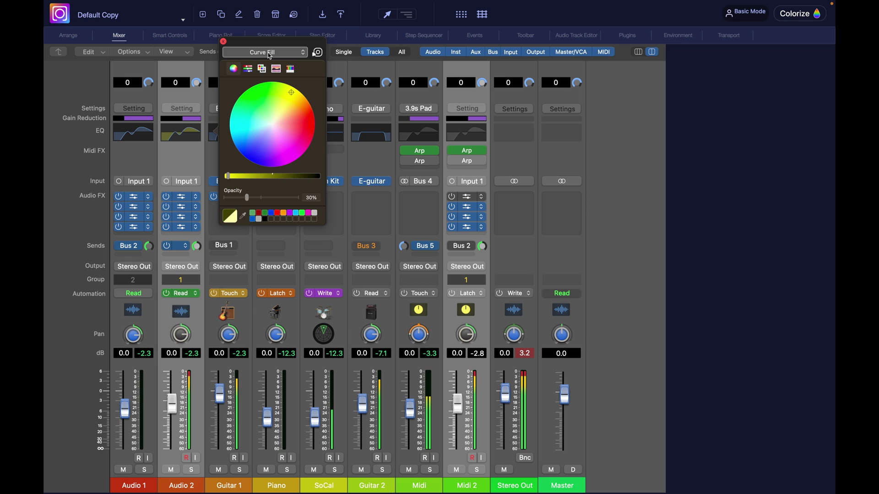
left_click(270, 56)
left_click(271, 45)
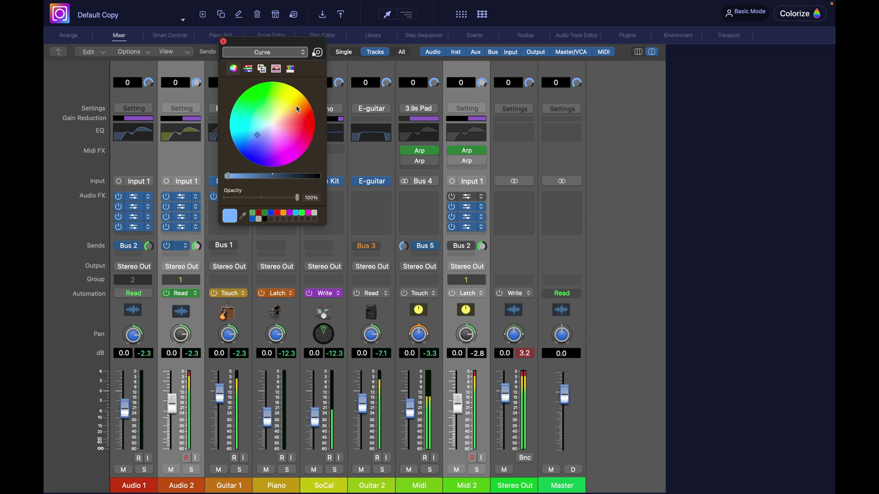
left_click(297, 114)
Change the EQ Background colour to dark green and close the colour picker
left_click(275, 53)
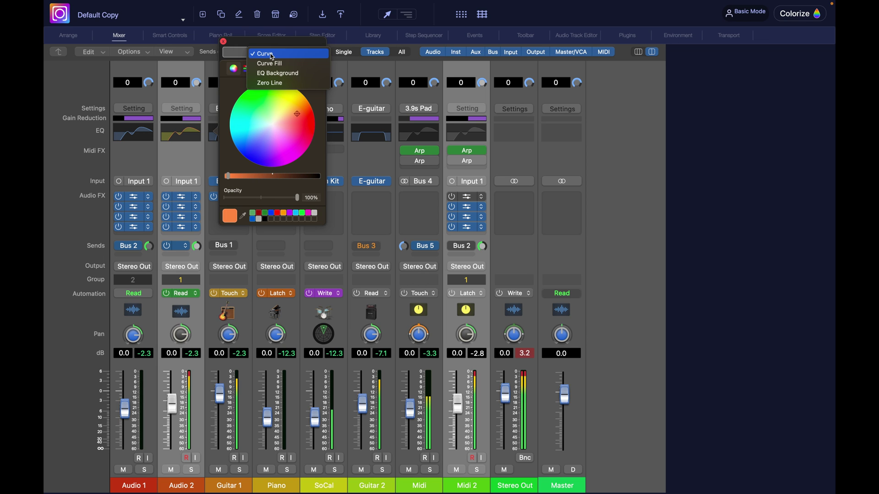
left_click(278, 73)
left_click(266, 212)
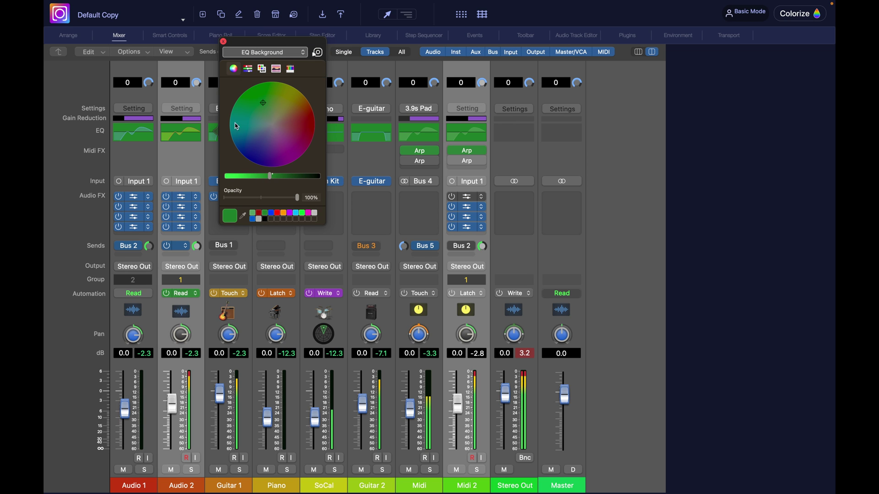
left_click(224, 42)
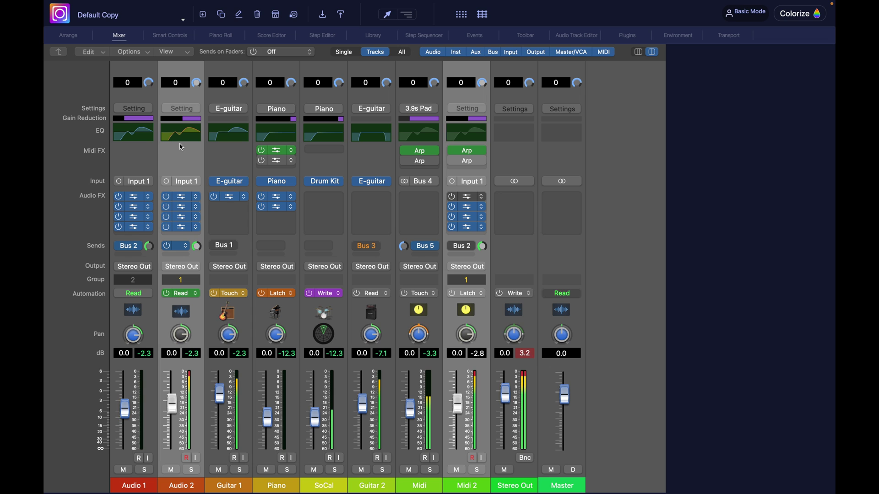
Set the unselected channel strip background to olive and enable Use Track Color for it
left_click(149, 159)
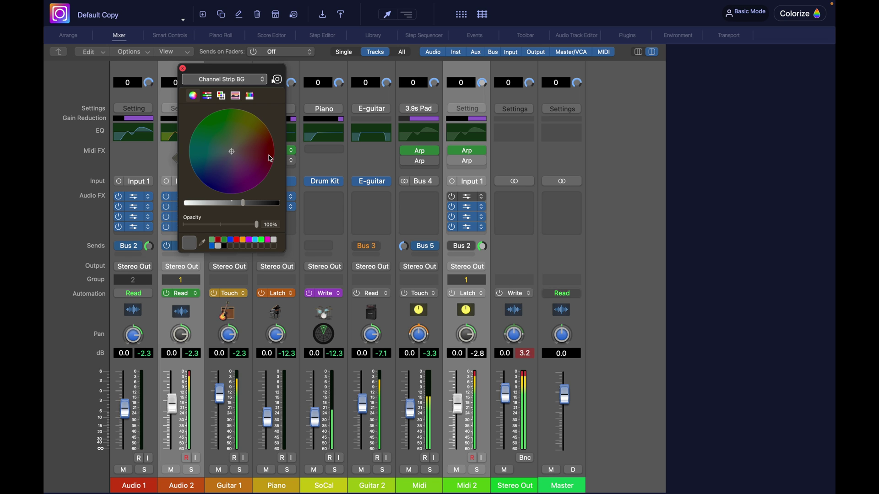
left_click(240, 142)
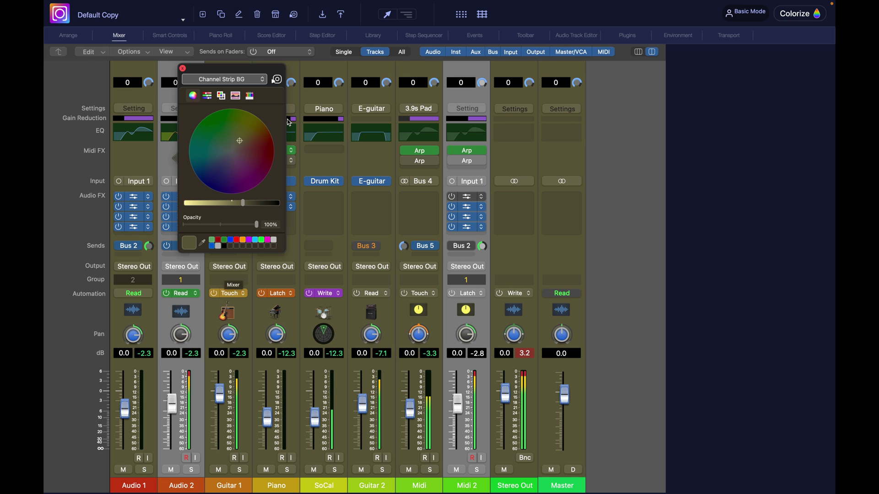
left_click(264, 81)
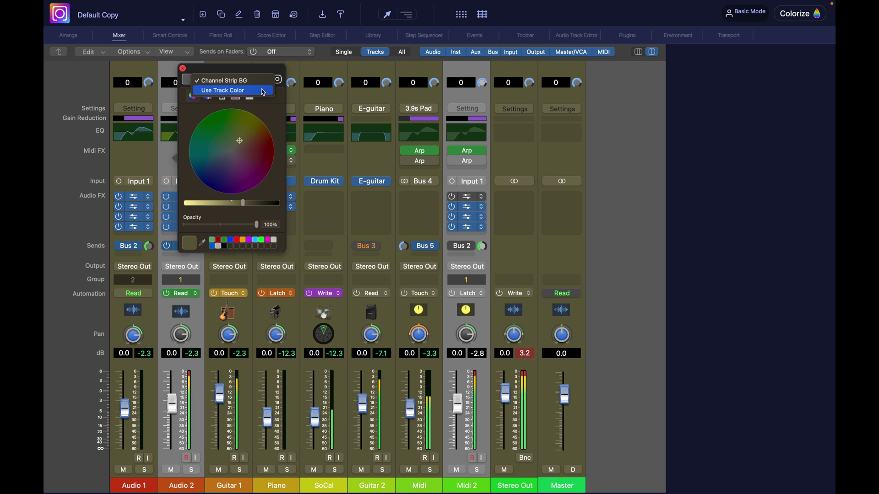
left_click(263, 91)
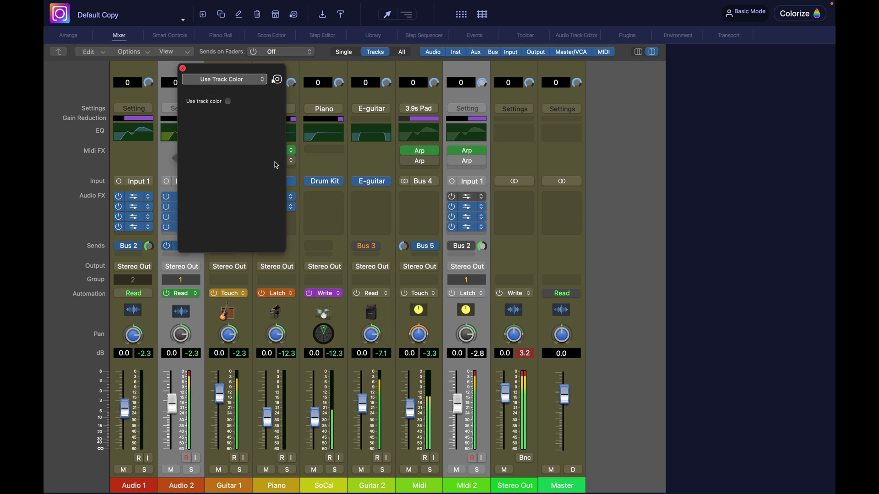
left_click(229, 104)
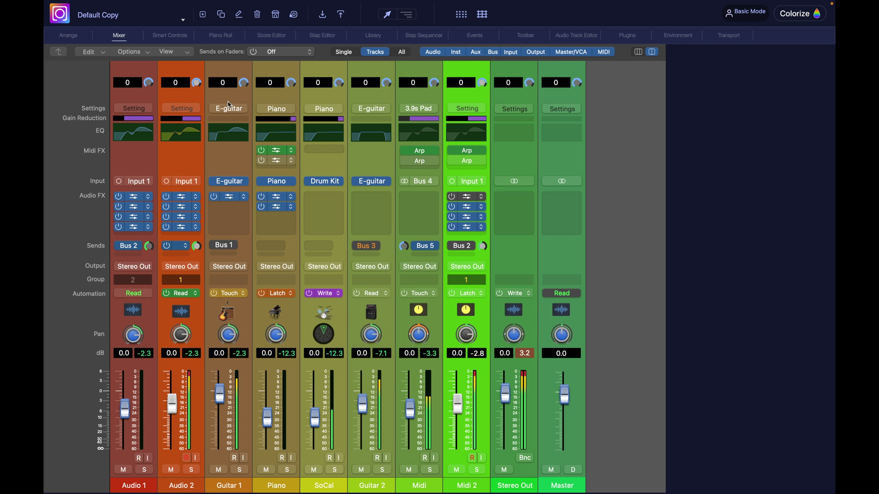
Reduce the unselected channel strips' track opacity to a faint tint and the selected track opacity to about 35
left_click(142, 159)
left_click_drag(212, 170, 194, 169)
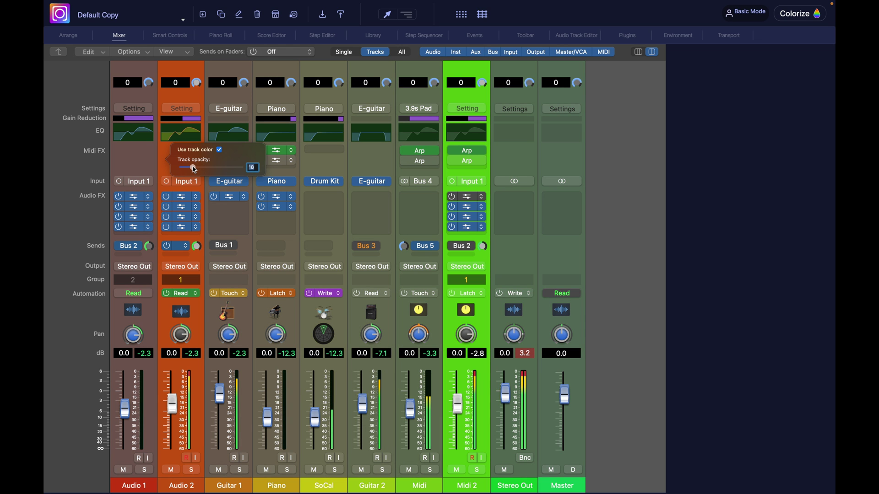
left_click_drag(195, 170, 196, 170)
left_click(163, 153)
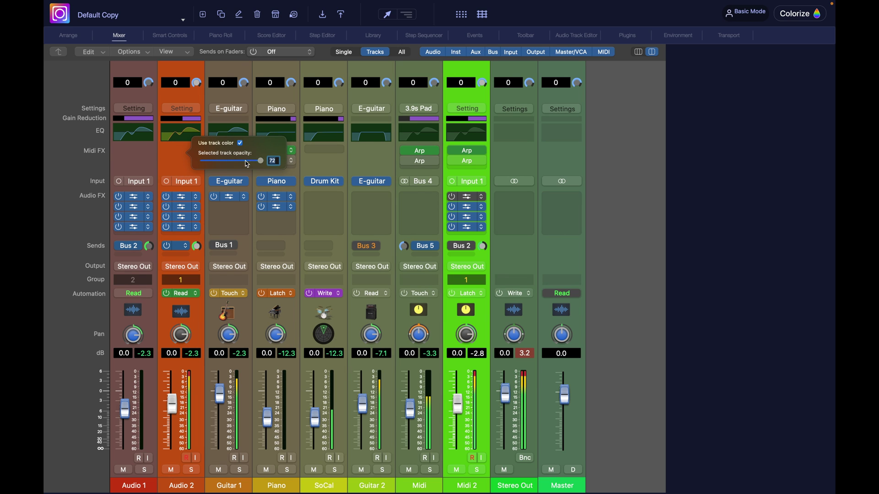
left_click_drag(247, 160, 226, 162)
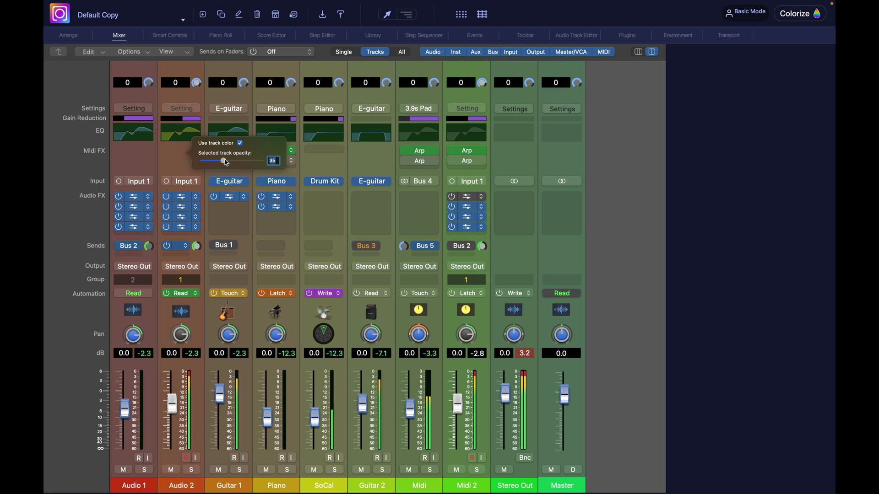
In the Arrange view, enable Use Track Color for the track headers and set the track opacity to about 37
left_click(74, 38)
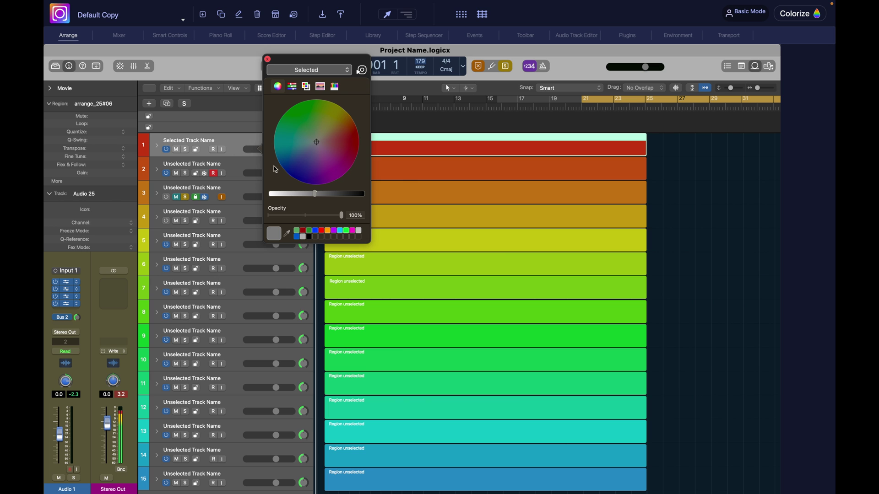
left_click(306, 69)
left_click(306, 80)
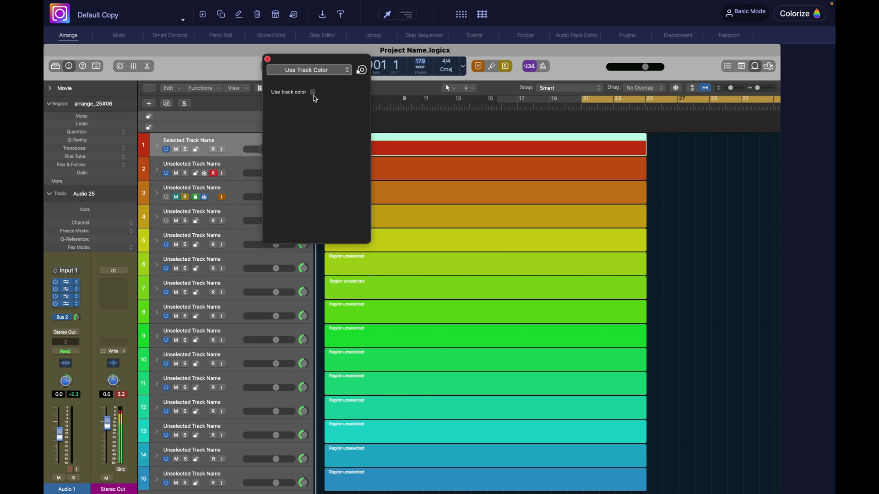
left_click(313, 92)
left_click_drag(293, 182, 306, 183)
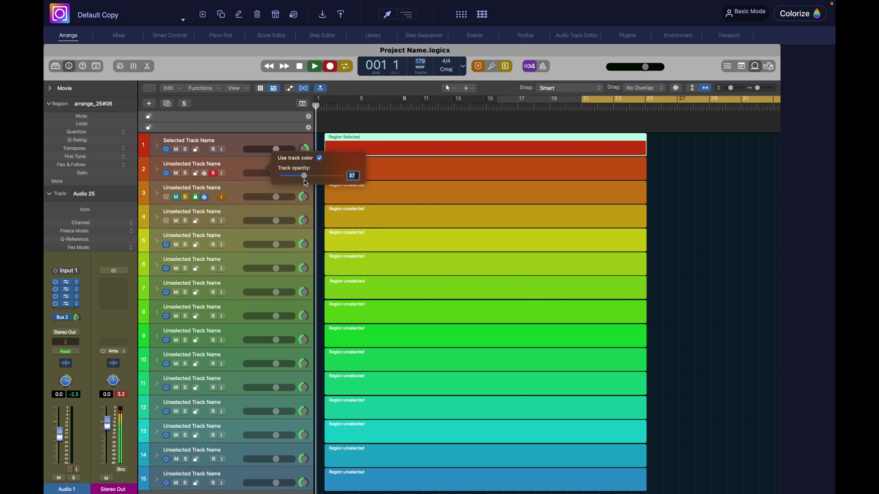
left_click(258, 154)
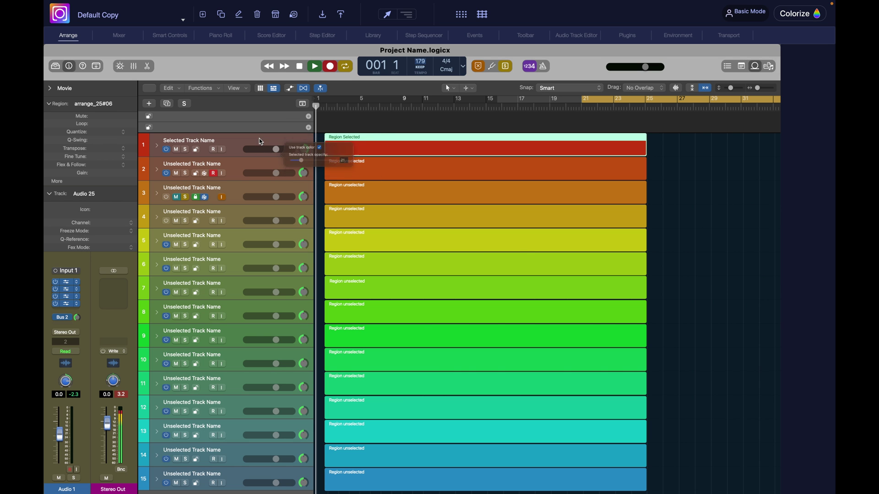
Examine the tinted channel strips in the Mixer and the colour palette template editor
left_click(116, 40)
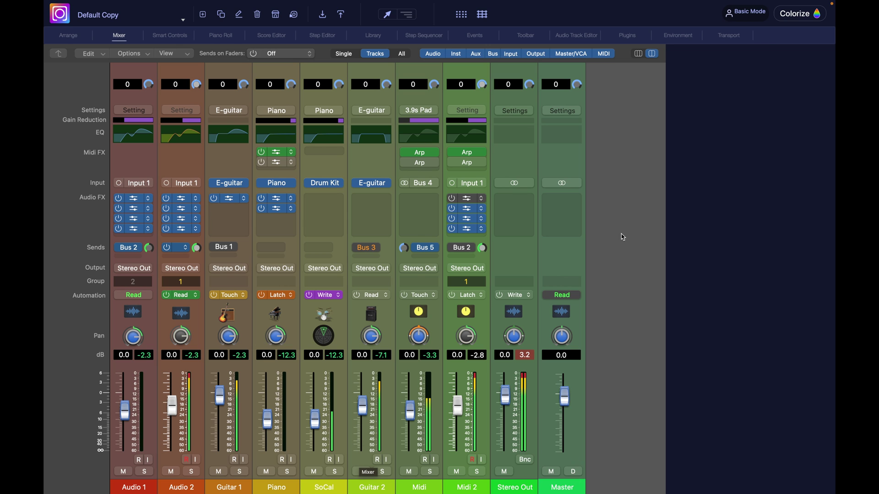
left_click(461, 18)
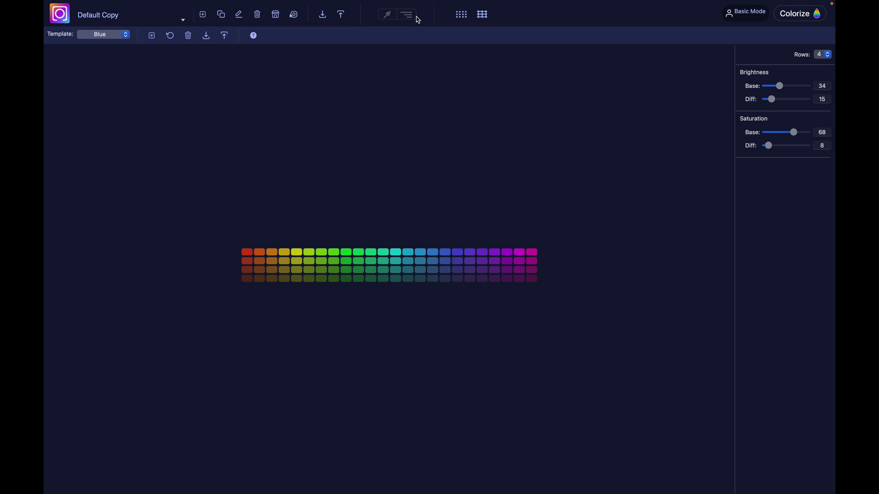
left_click(387, 14)
Load the user theme PBM-Nightshift-Multi for the Mixer
left_click(166, 18)
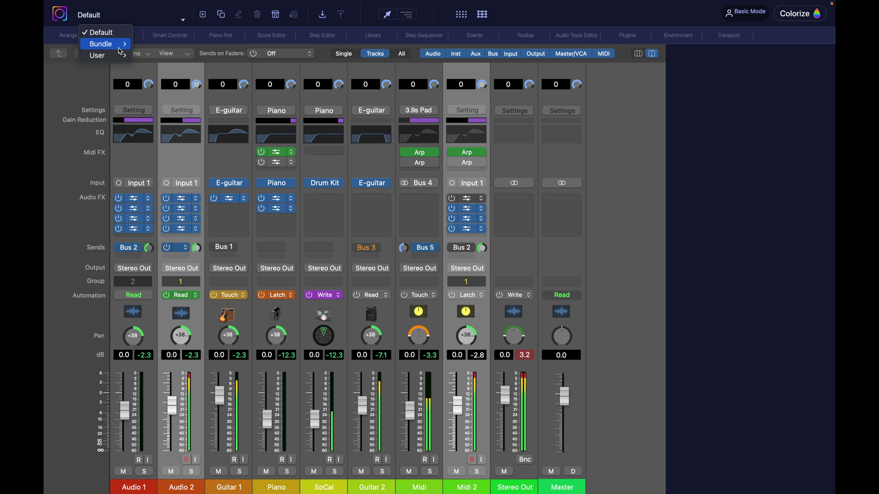
mouse_move(119, 54)
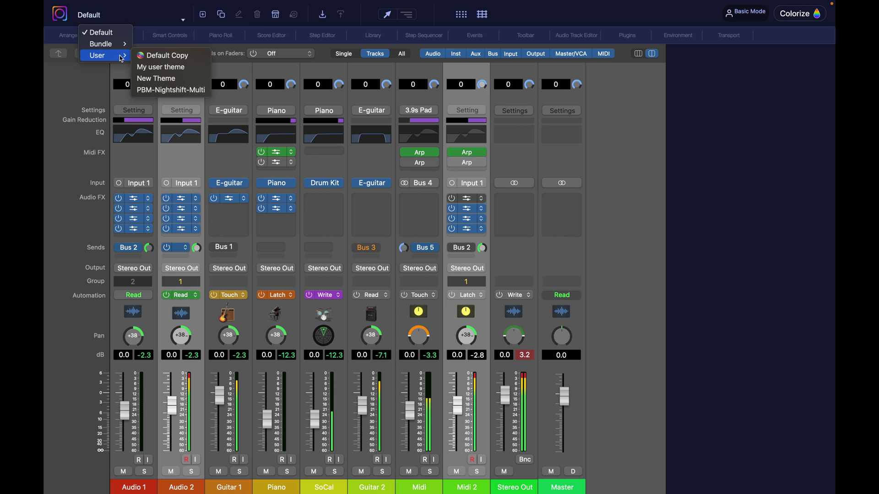
left_click(161, 67)
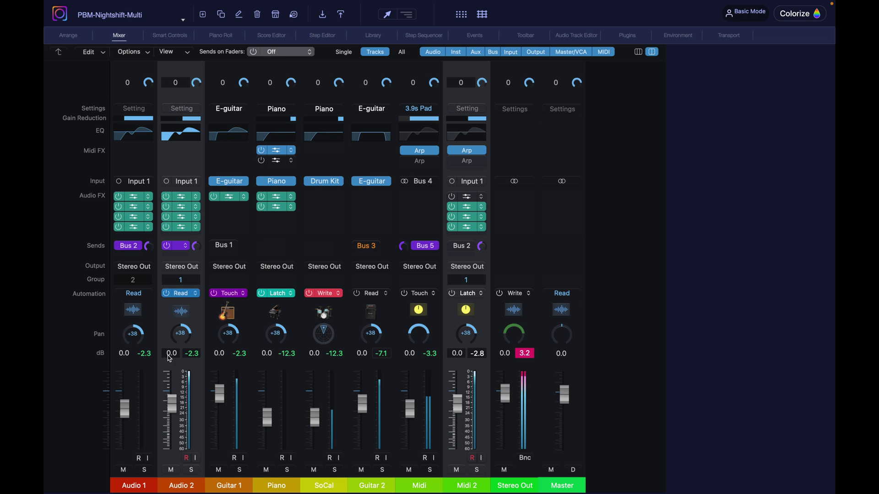
Change the Audio 2 pan knob's image to the style with the yellow knob
left_click(187, 341)
scroll(280, 340, "down", 4)
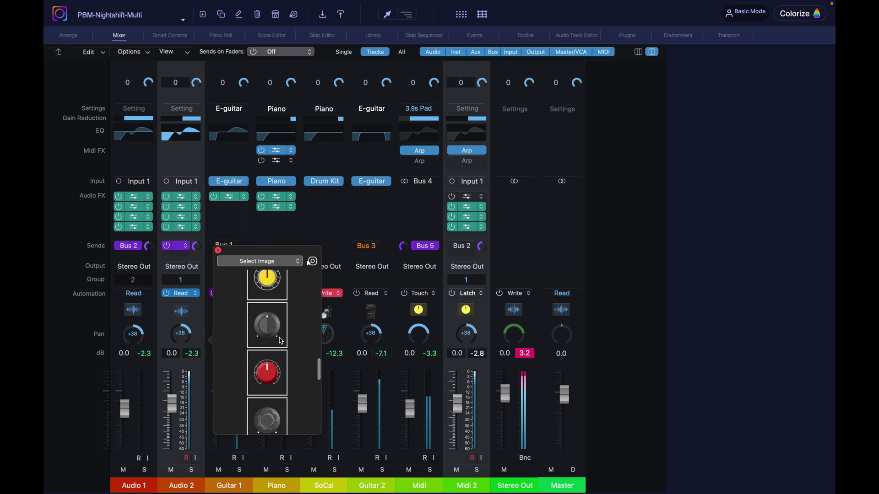
scroll(280, 340, "up", 1)
left_click(267, 286)
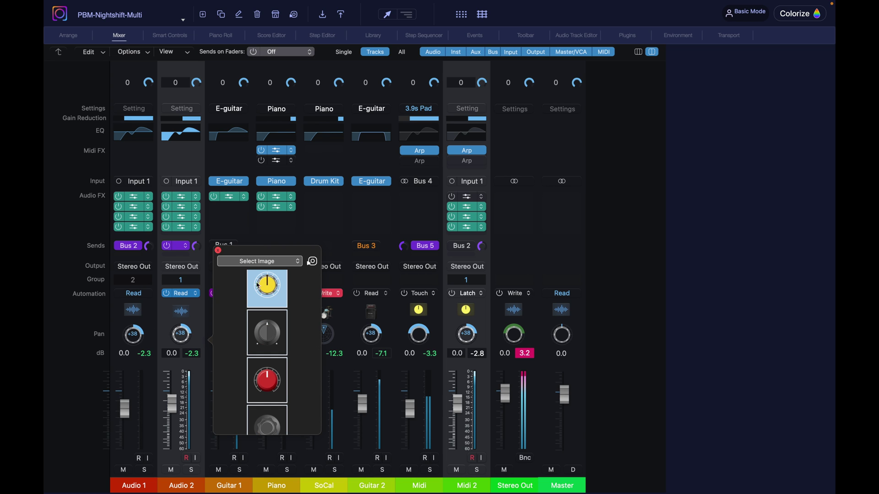
Try the dark round image near the start of the list on the Guitar 1 pan knob, with a black Inner Knob colour
scroll(272, 293, "down", 4)
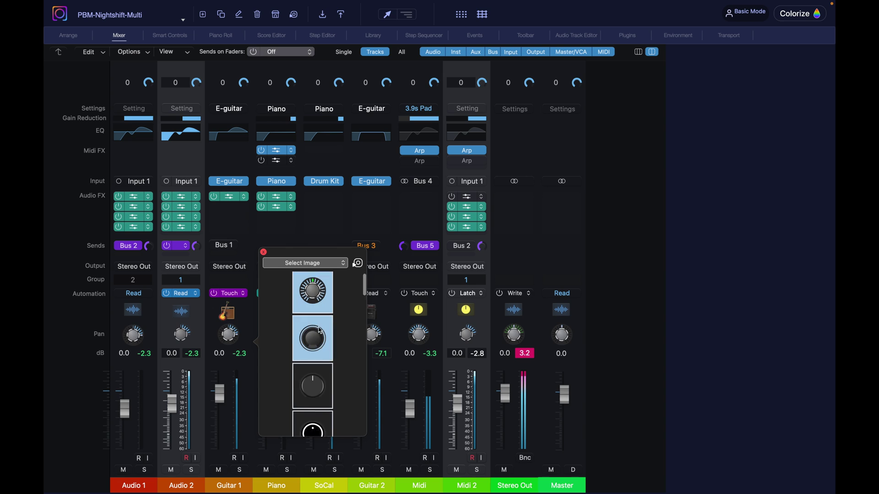
scroll(319, 328, "down", 3)
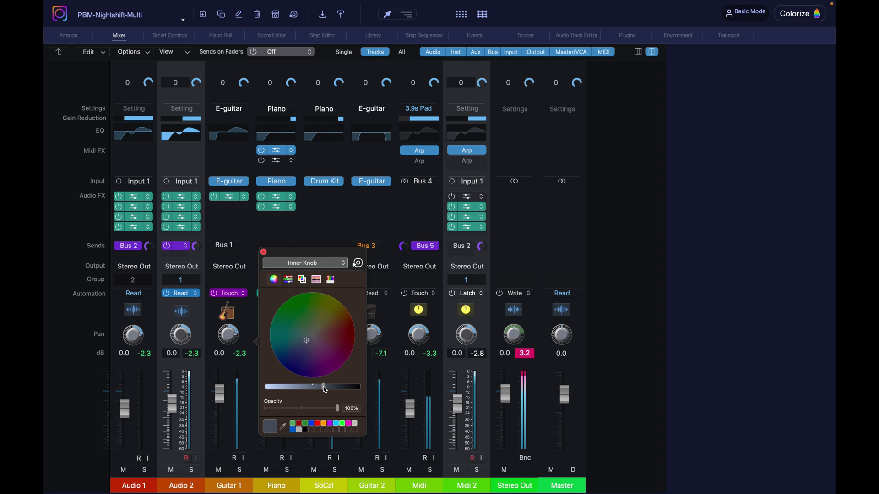
left_click_drag(324, 387, 359, 386)
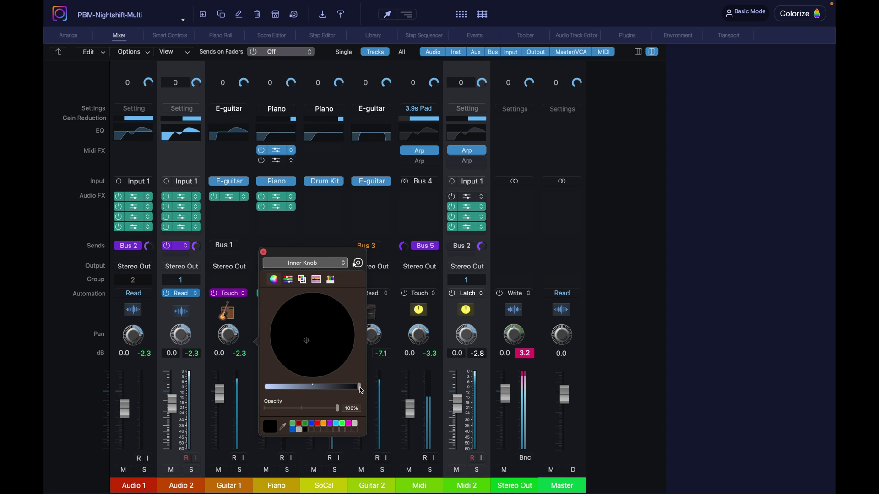
Give the Guitar 1 pan knob the ringed image with a white pointer and adjust its Direction Background brightness
left_click(342, 263)
left_click(336, 253)
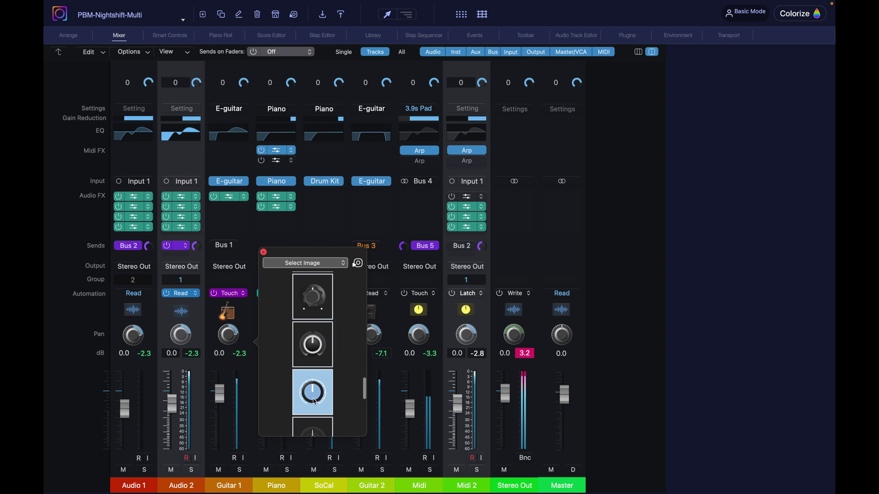
left_click(343, 263)
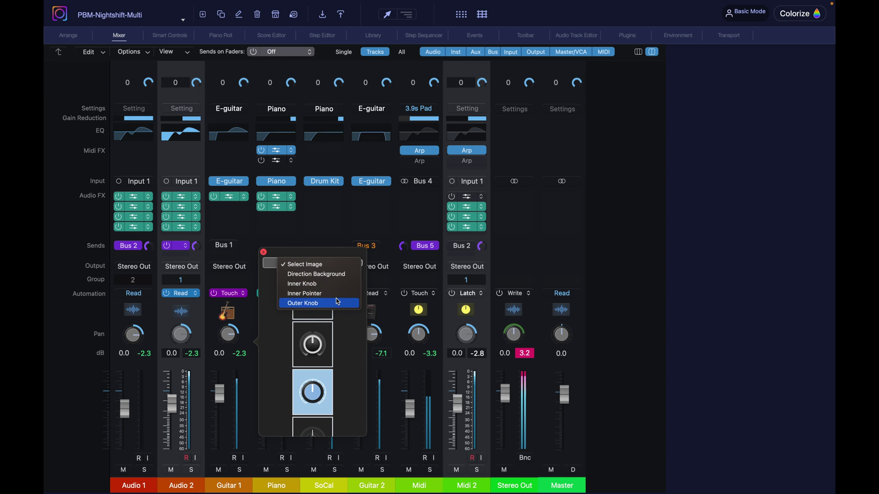
left_click(337, 274)
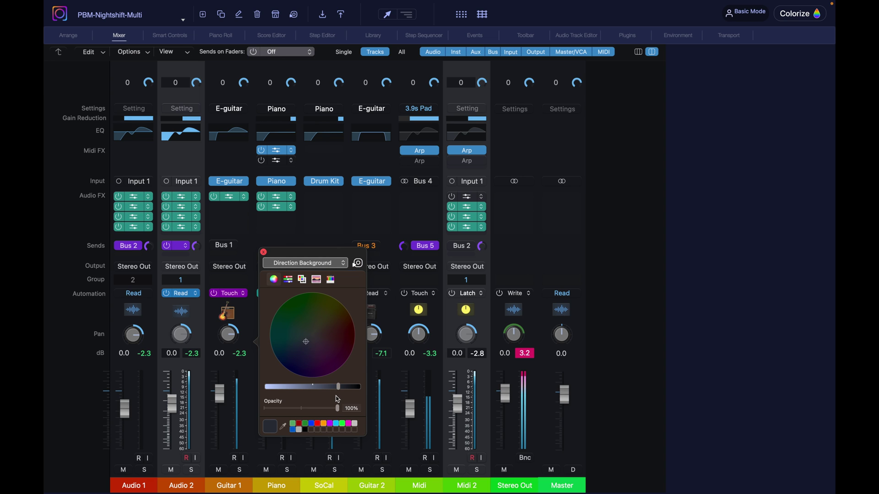
mouse_move(320, 388)
left_mouse_down()
mouse_move(311, 387)
mouse_move(331, 387)
left_mouse_up()
left_click(263, 252)
Darken the Guitar 1 pan knob's Inner Knob colour and adjust the brightness of its other parts
left_click(237, 333)
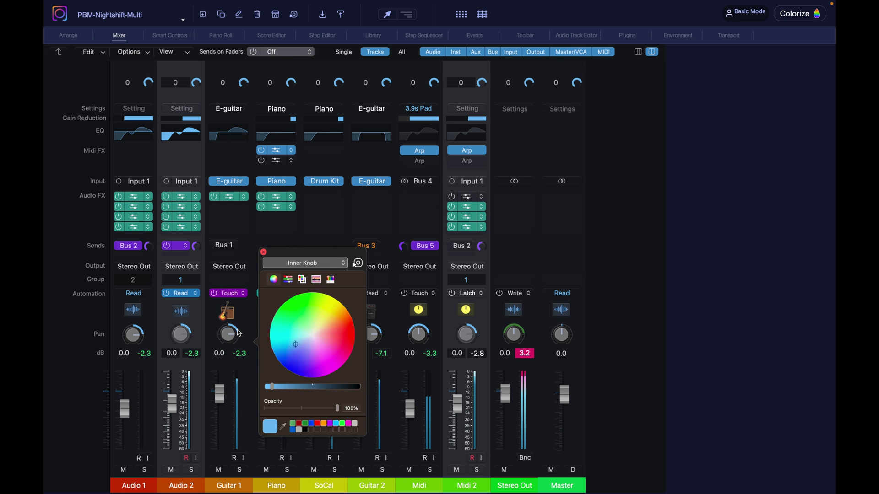
left_click(332, 386)
left_click_drag(291, 342, 292, 387)
left_click(339, 262)
left_click(299, 388)
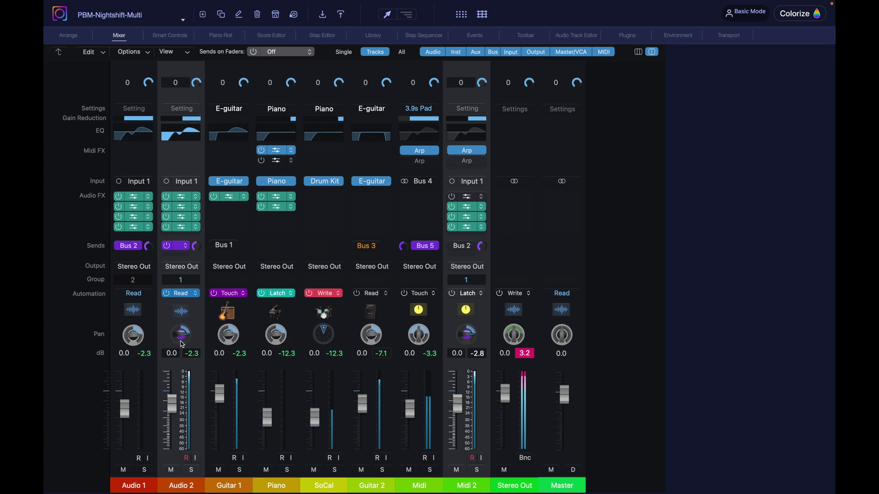
Change the Audio 2 pan knob's image to the open ring style
left_click(180, 340)
left_click(266, 263)
left_click(286, 390)
scroll(277, 399, "down", 3)
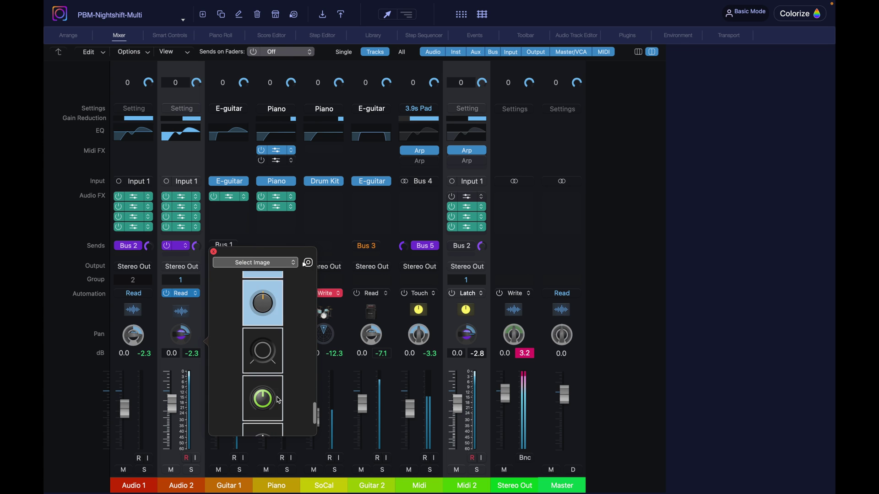
left_click(281, 352)
left_click(214, 252)
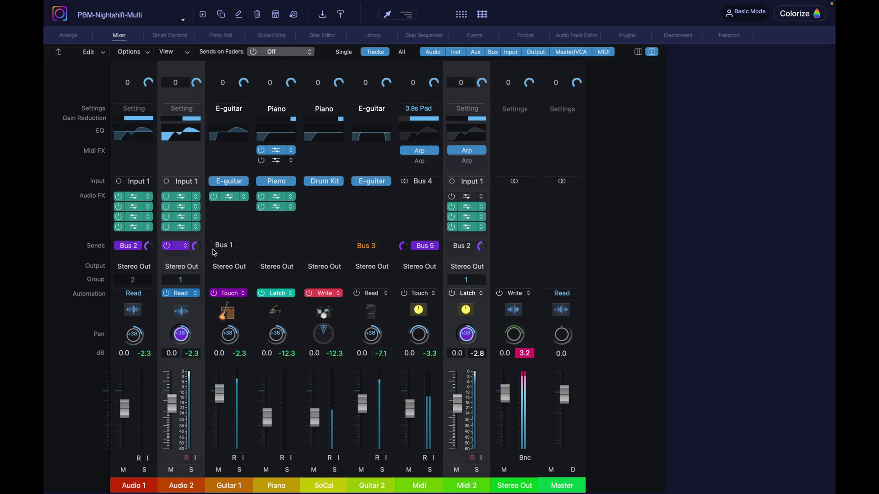
Hide the pan value text by making the Panner Title selected and Panner Title colours fully transparent
left_click(185, 340)
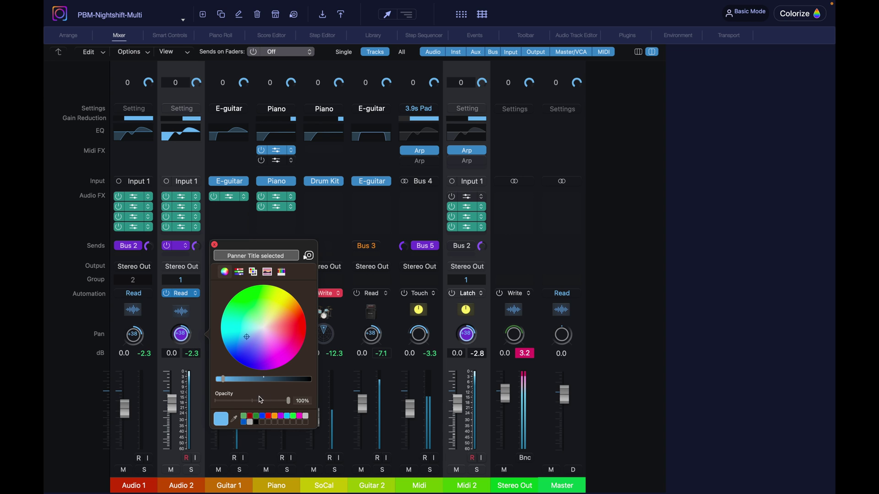
left_click(155, 327)
left_click(135, 338)
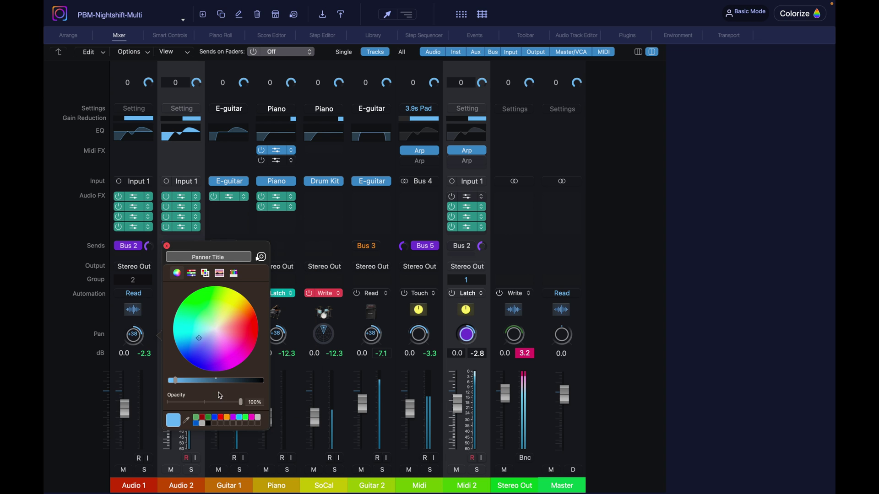
left_click(167, 247)
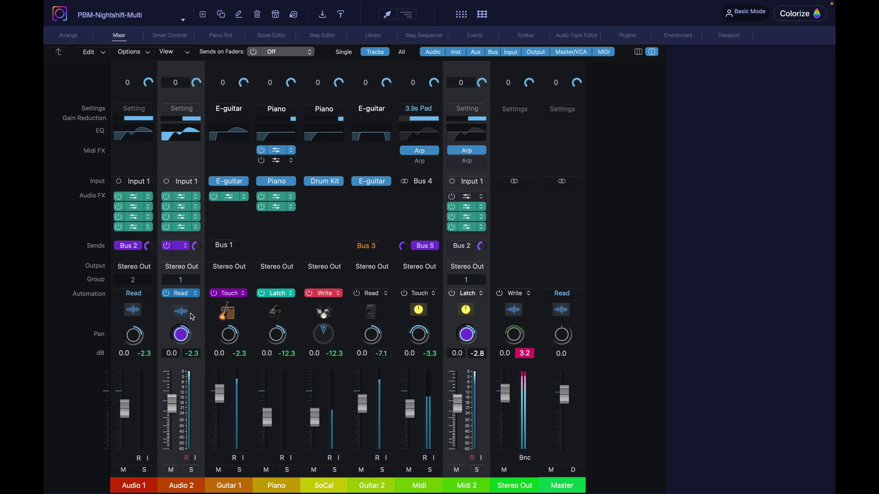
Try the green-ringed knob image on the Audio 2 pan knob and darken its Inner Knob colour to near black
left_click(185, 327)
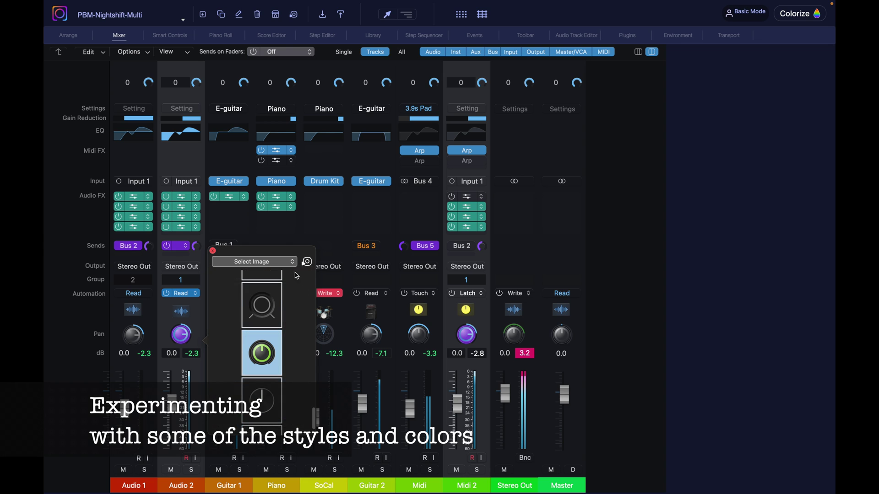
left_click(274, 261)
left_click(249, 283)
left_click_drag(292, 386, 306, 388)
left_click(214, 252)
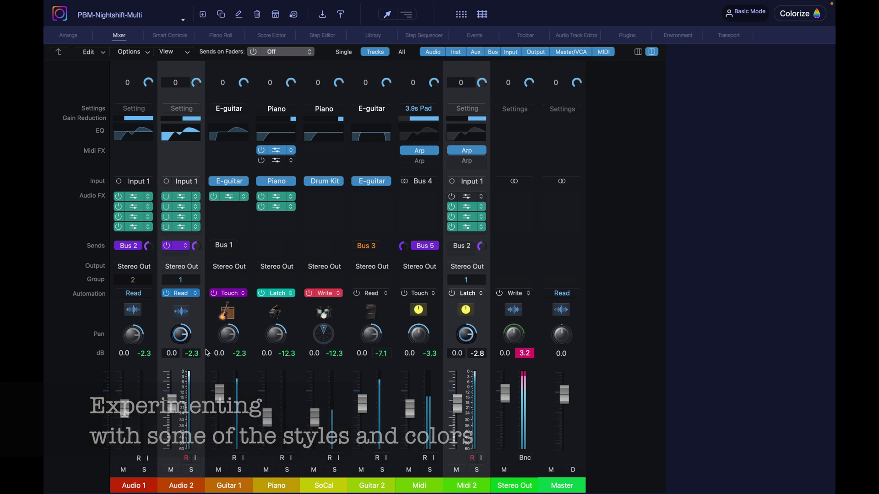
Browse the knob images for Audio 2 and apply the second one, a dark round knob with a thin ring
left_click(184, 339)
left_click(266, 260)
left_click(256, 261)
scroll(265, 374, "down", 5)
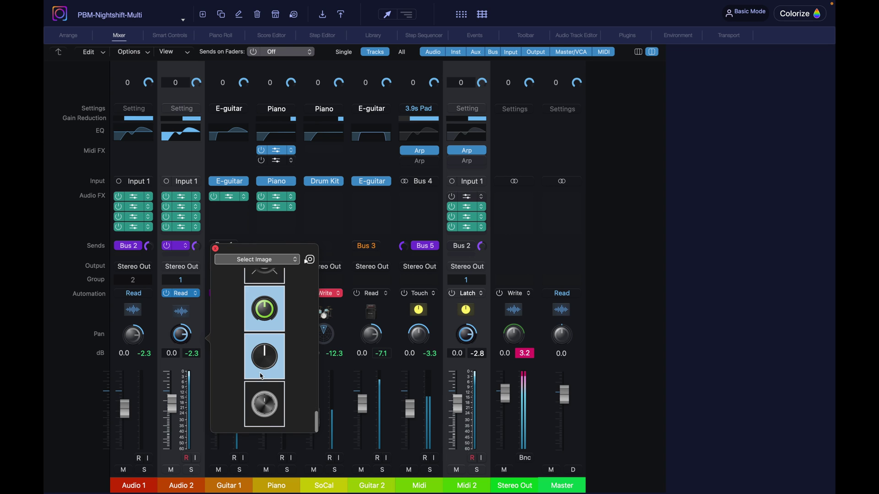
scroll(269, 373, "up", 5)
left_click(268, 347)
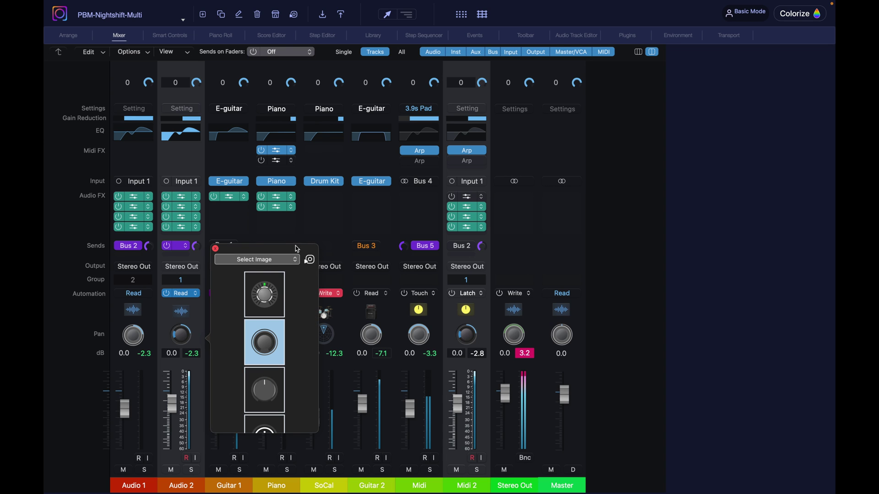
left_click(215, 248)
Return the pan knobs to the yellow knob image style and set Audio 2's Inner Knob colour to medium grey
left_click(185, 338)
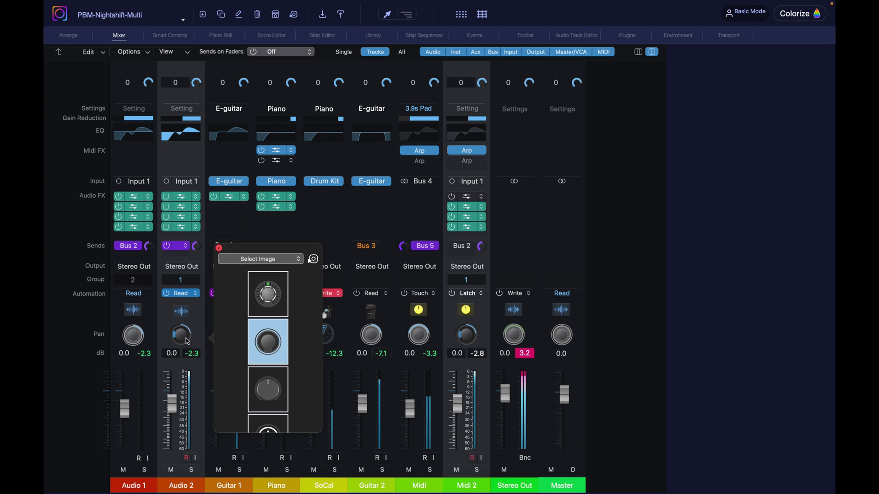
left_click(199, 303)
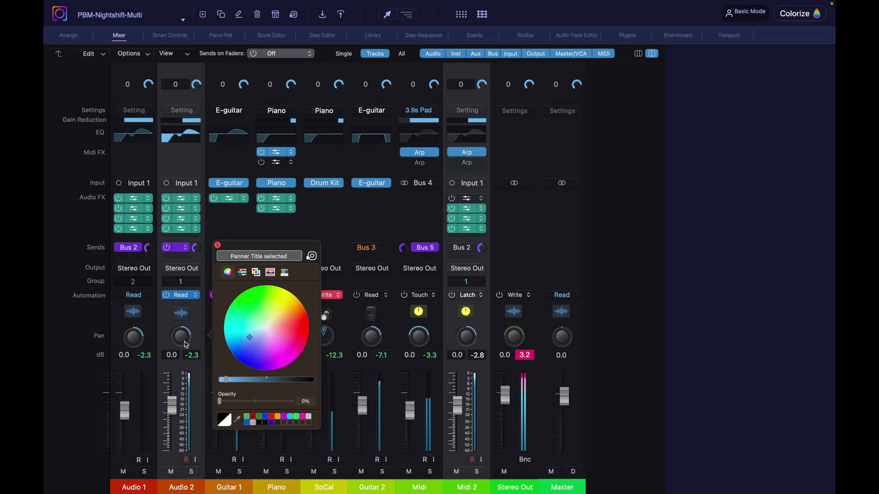
left_click(185, 345)
scroll(273, 370, "up", 6)
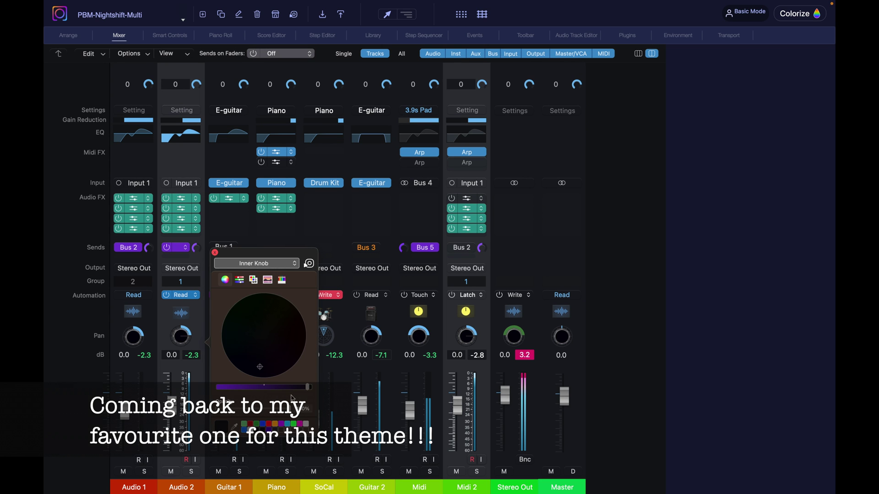
left_click(260, 388)
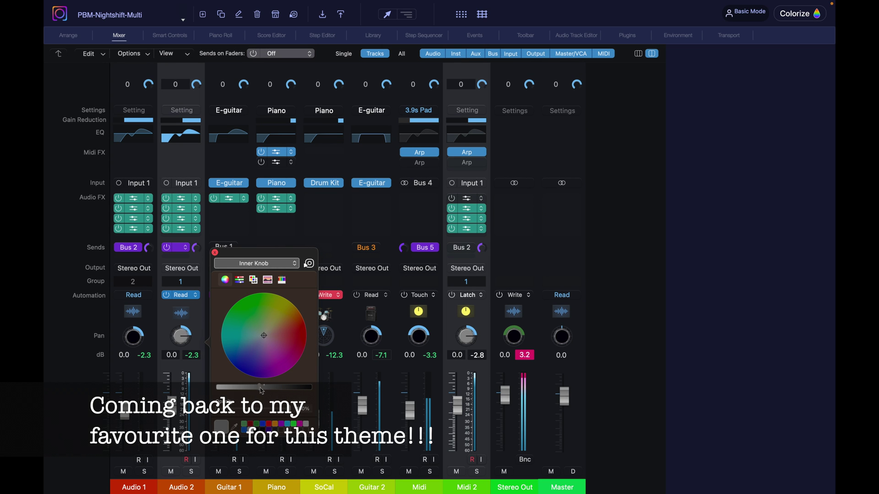
left_click(214, 252)
Lighten the Inner Knob colour of the Audio 1 pan knob to grey
left_click(133, 336)
left_click(206, 262)
left_click(200, 283)
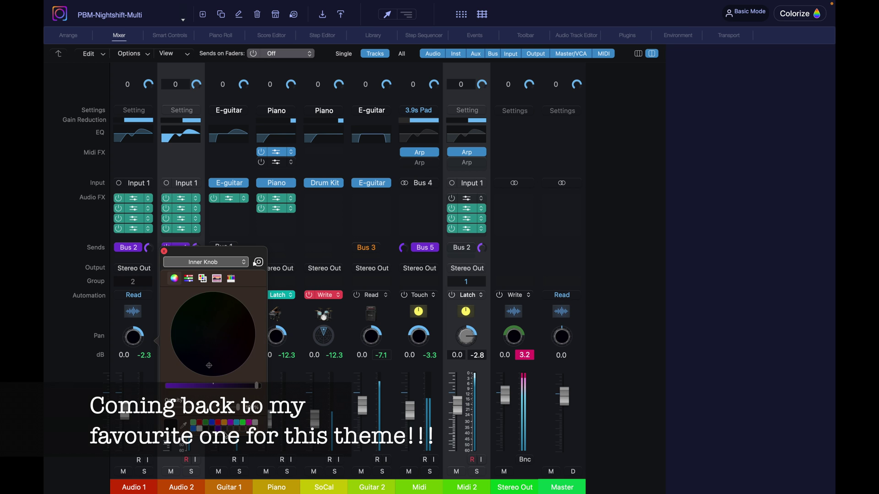
mouse_move(212, 385)
left_mouse_down()
mouse_move(235, 386)
mouse_move(227, 386)
left_mouse_up()
Adjust the Inner Pointer opacity and colour of the Audio 1 pan knob and close the colour picker
left_click(205, 262)
left_click(204, 272)
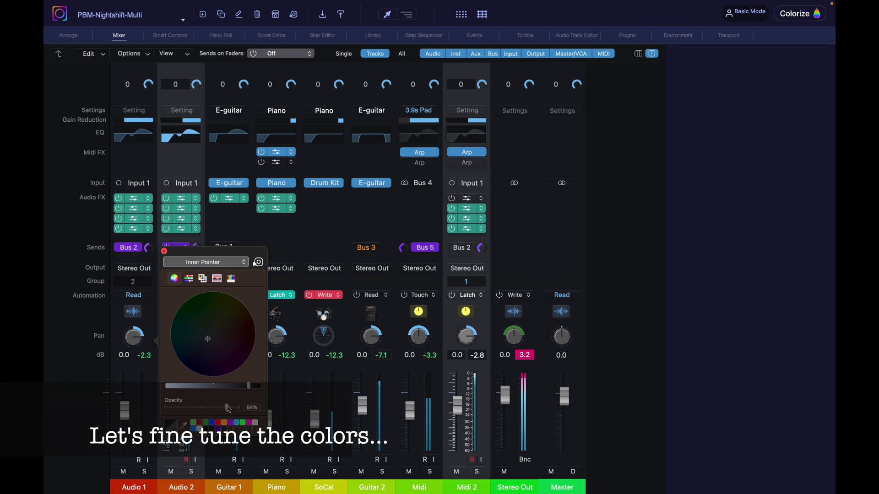
left_click(236, 423)
left_click(196, 344)
left_click(164, 251)
Set the Audio 1 pan knob's Inner Pointer colour by sampling the send's purple, the Audio FX teal and finally the pan ring's light blue
left_click(187, 338)
left_click(243, 261)
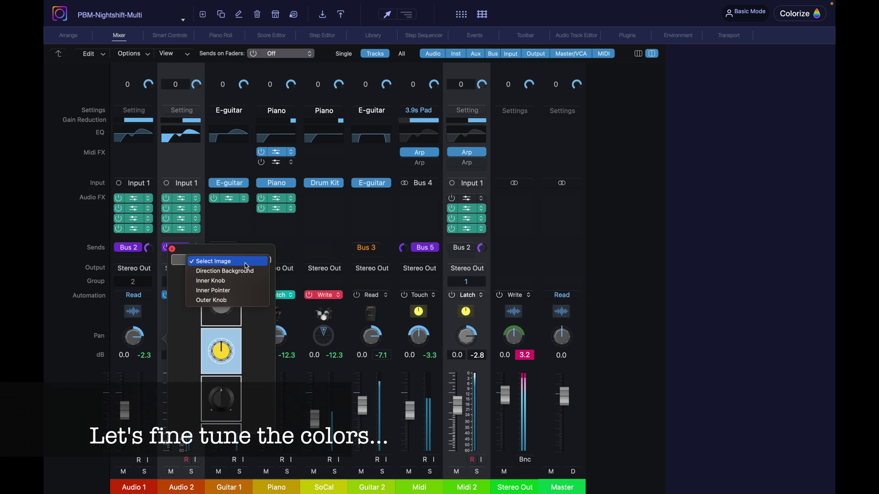
left_click(219, 290)
left_click(192, 423)
left_click(137, 250)
left_click(192, 425)
left_click(147, 231)
left_click(192, 423)
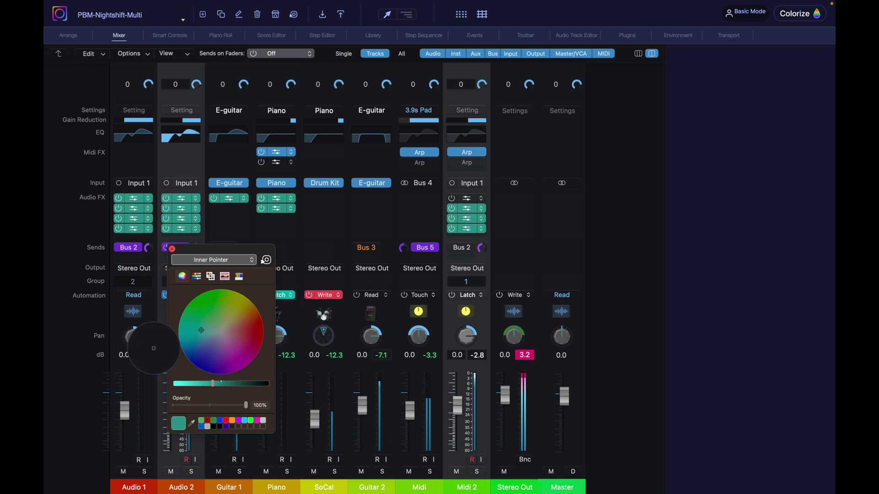
left_click(141, 330)
left_click(172, 249)
Set the Inner Pointer colour of the Audio 2 pan knob to the light blue sampled from its pan ring
left_click(185, 338)
left_click(267, 260)
left_click(291, 289)
left_click(237, 423)
left_click(189, 331)
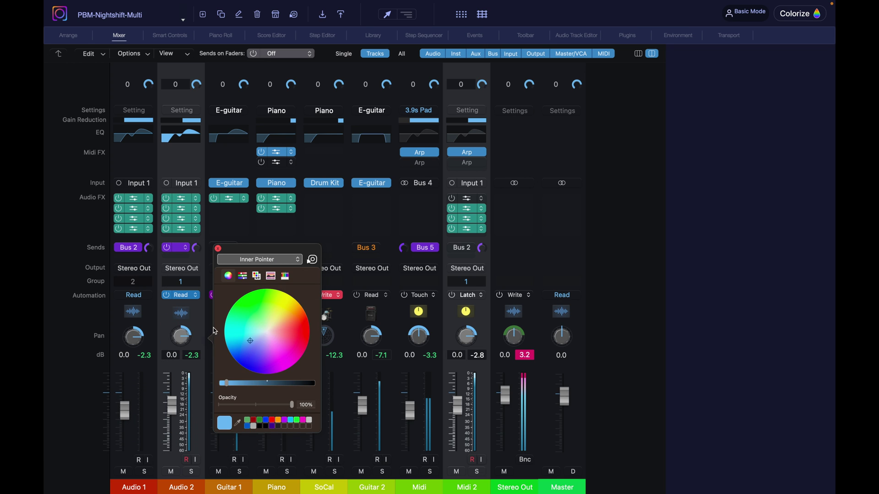
Adjust the brightness of the Audio 2 pan knob's Direction Background and close the colour picker
left_click(279, 259)
left_click(278, 241)
left_click(281, 384)
left_click(218, 248)
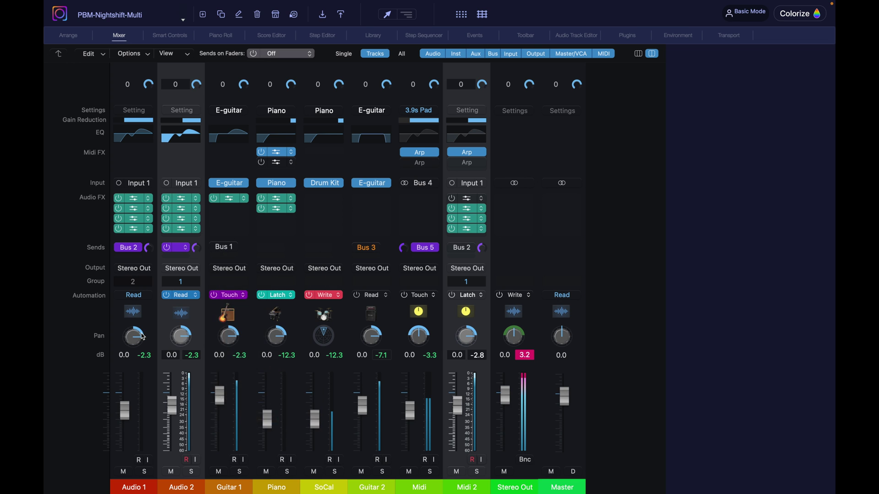
Set the Inner Knob colour of the Audio 2 pan knob to the purple sampled from its send slot
left_click(171, 247)
left_click(169, 243)
left_click(181, 343)
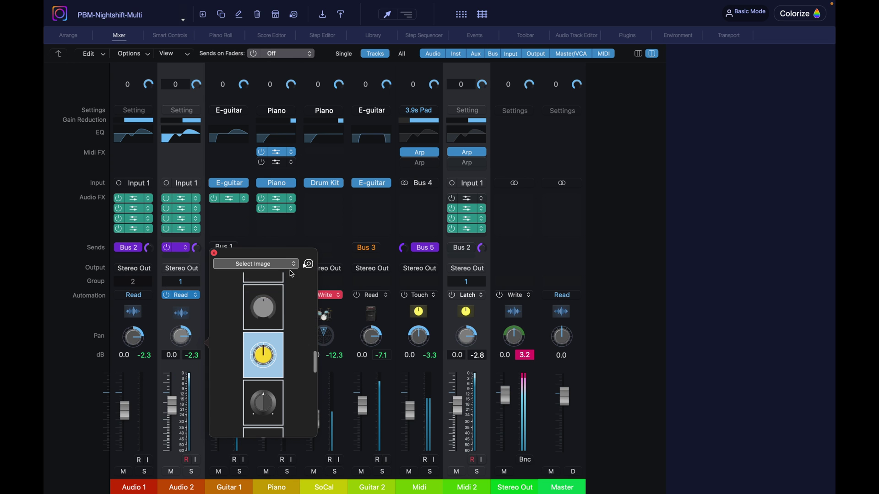
left_click(290, 267)
left_click(286, 283)
left_click(235, 425)
left_click(180, 249)
Try the teal of the Audio FX slots as the Inner Knob colour of the Audio 1 pan knob
left_click(134, 341)
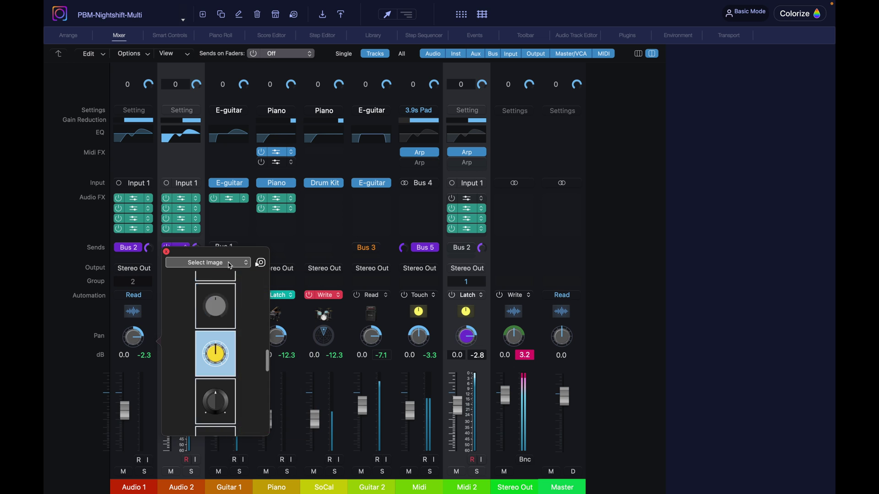
left_click(229, 264)
left_click(228, 281)
left_click(185, 425)
left_click(143, 231)
left_click(147, 319)
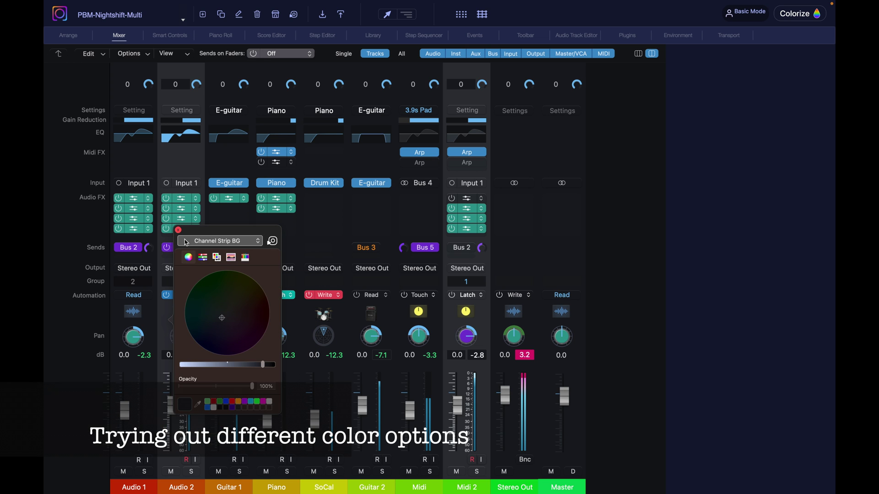
left_click(177, 232)
Set the Inner Knob colour of the Audio 1 pan knob to a neutral medium grey
left_click(183, 344)
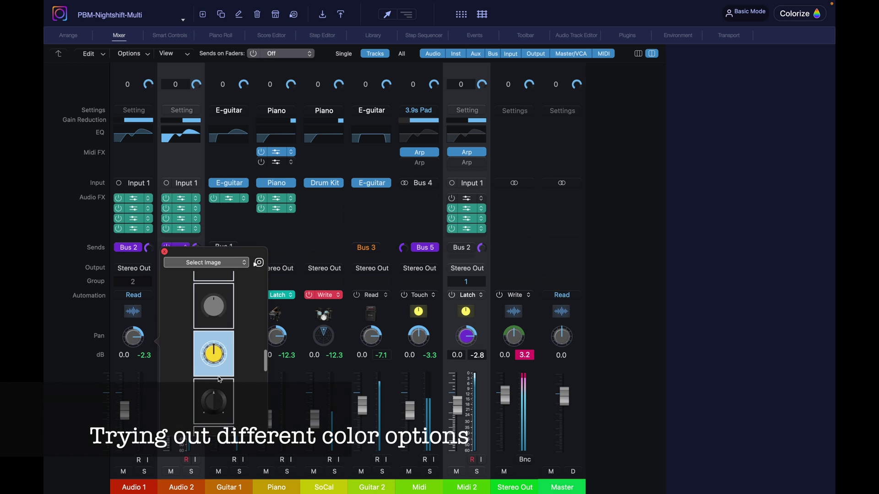
left_click(165, 252)
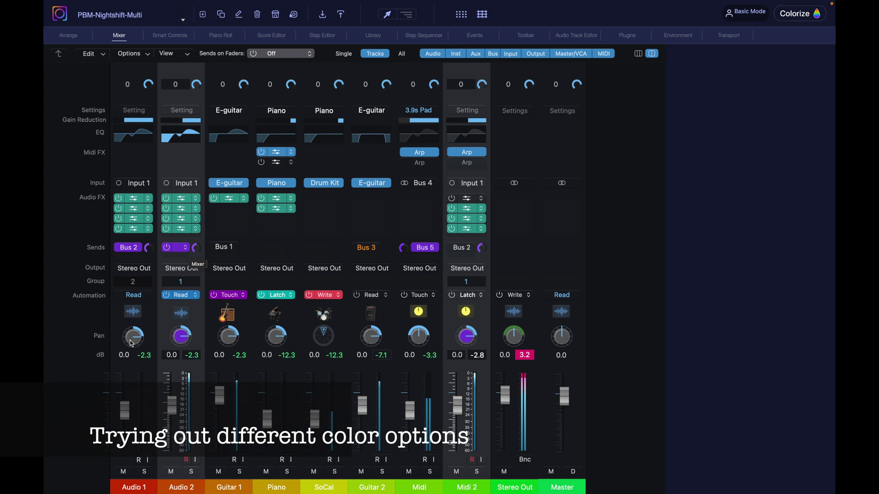
left_click(133, 339)
left_click(245, 263)
left_click(246, 285)
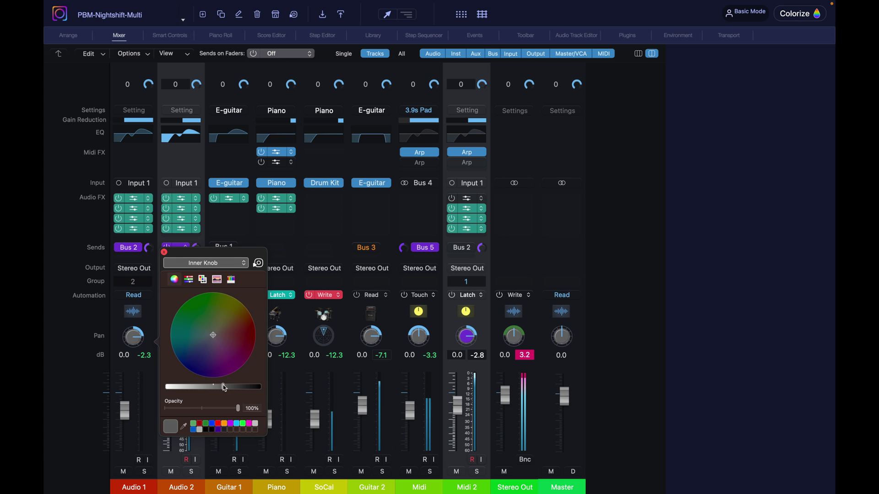
left_click(185, 427)
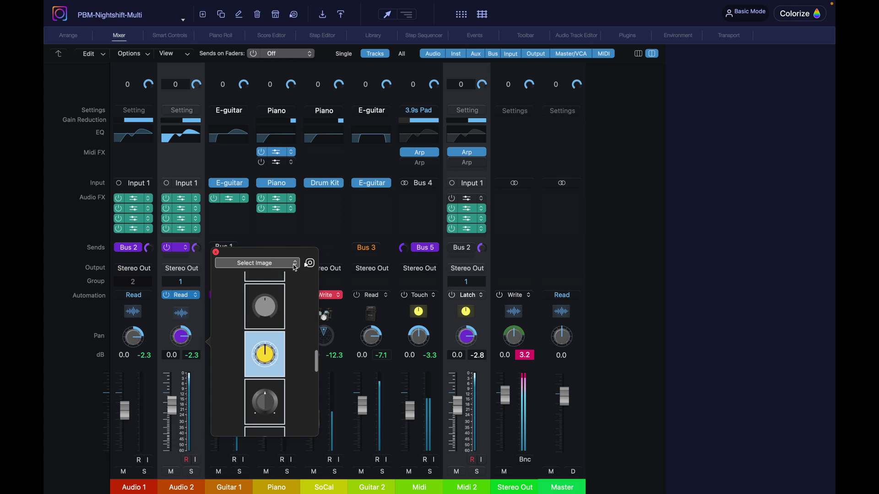
Give the Audio 2 pan knob a grey Outer Knob and a light Direction Background, closing the picker
left_click(296, 262)
left_click(297, 296)
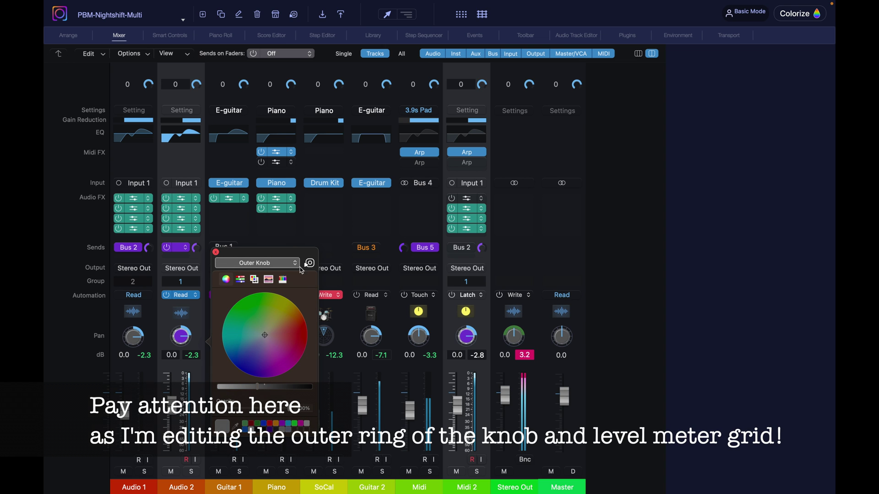
left_click(257, 263)
left_click(249, 232)
left_click(216, 252)
Apply the saved palette swatches to the Outer Knob and Direction Background of the Audio 1 pan knob and close the picker
left_click(134, 341)
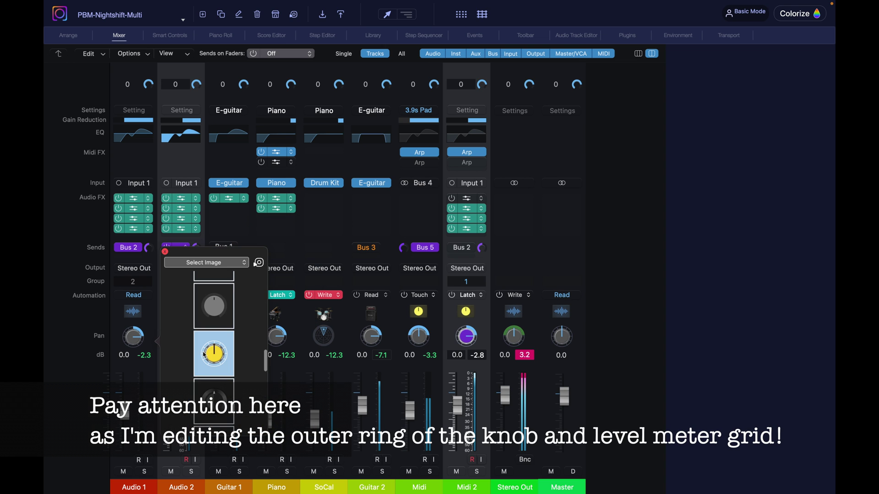
left_click(237, 266)
left_click(219, 303)
left_click(231, 429)
left_click(233, 262)
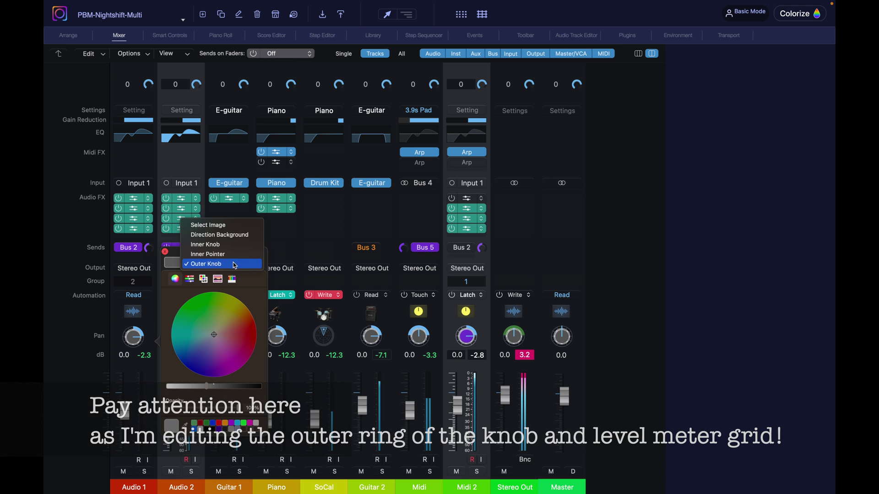
left_click(226, 234)
left_click(238, 429)
left_click(165, 251)
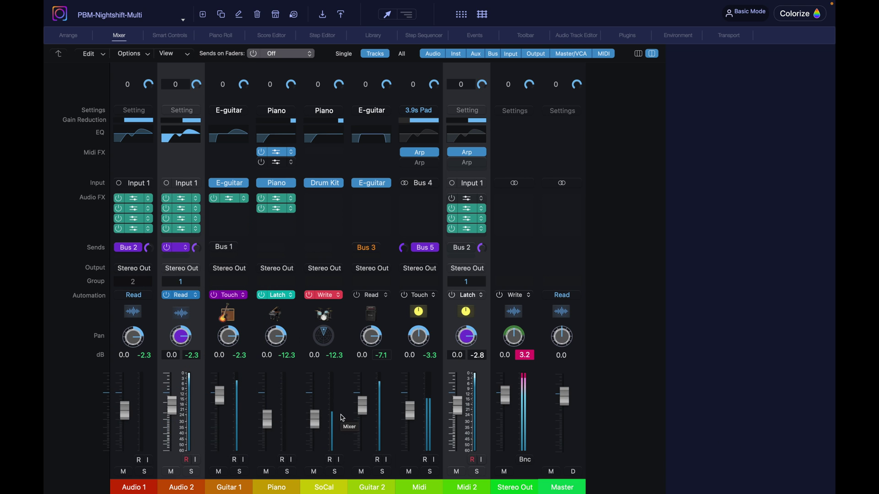
Try a higher opacity for the Panner Title selected colour of Audio 2, bringing it back to 0%
left_click(181, 339)
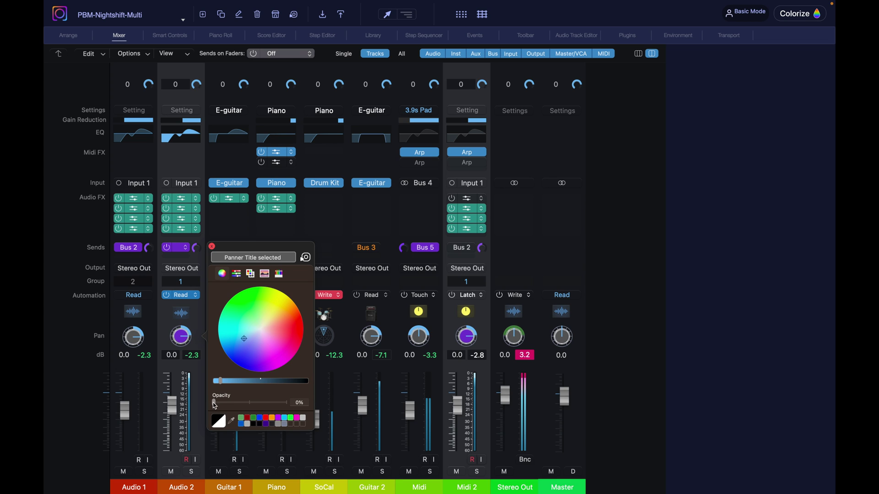
left_click_drag(214, 402, 302, 407)
left_click_drag(284, 405, 214, 405)
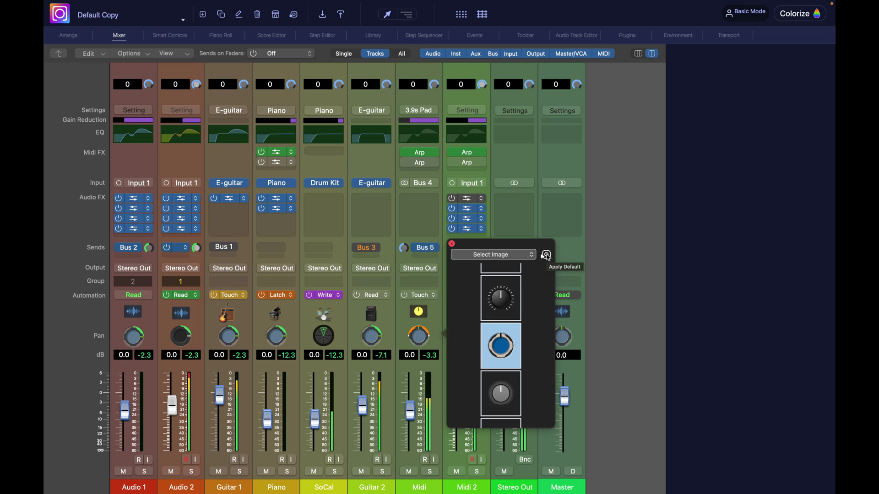
Examine the Direction Background, Inner Knob and Inner Pointer colours of the Guitar 2 pan knob and the Midi pan knob's image list
left_click(481, 264)
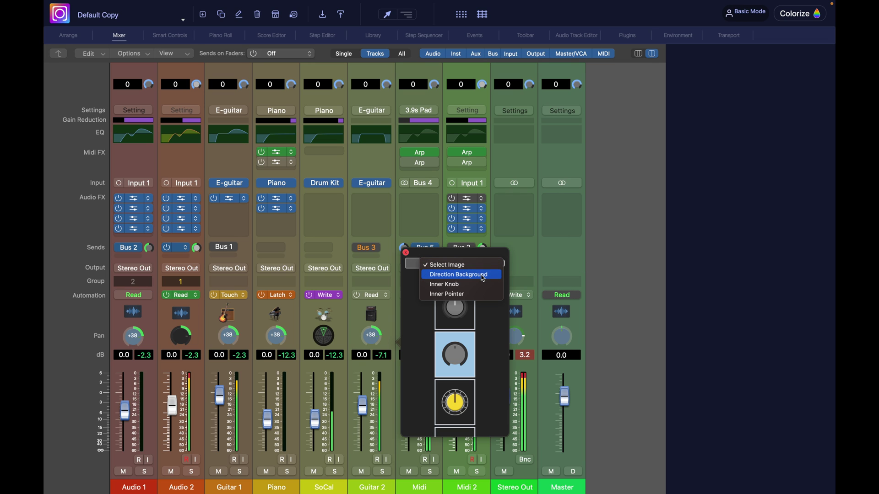
left_click(482, 276)
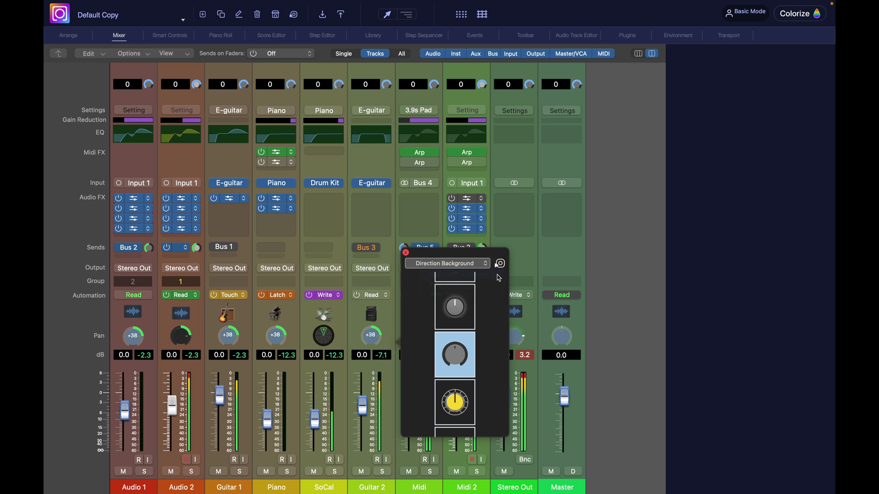
left_click(479, 264)
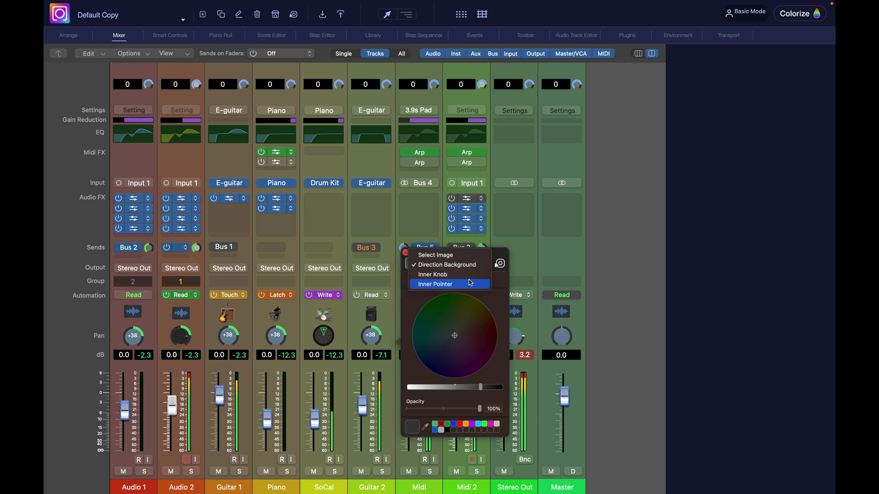
left_click(467, 276)
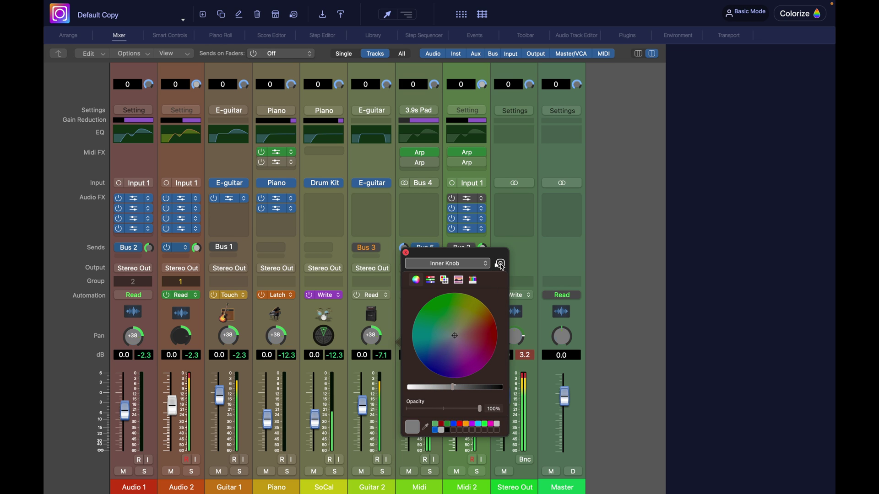
left_click(477, 269)
left_click(474, 274)
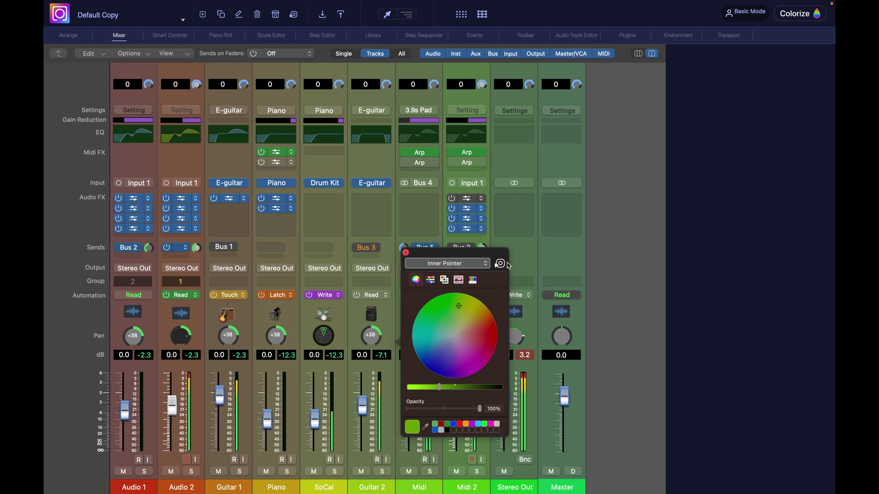
left_click(406, 252)
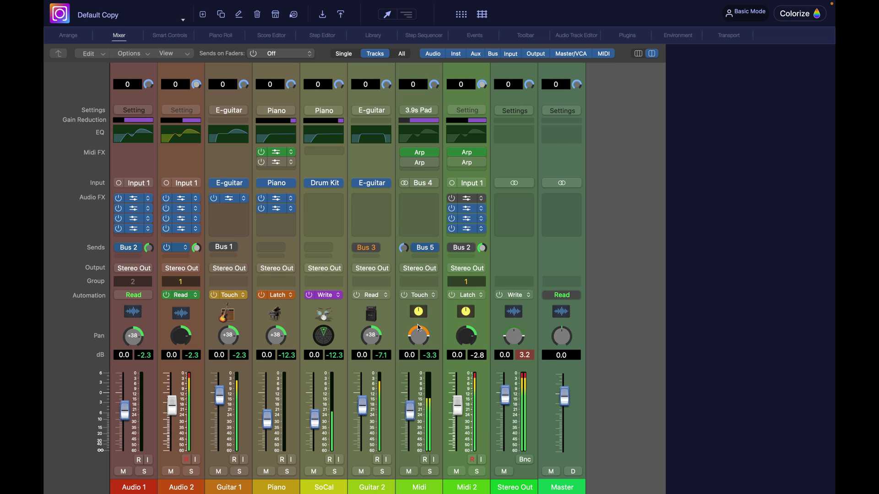
left_click(418, 330)
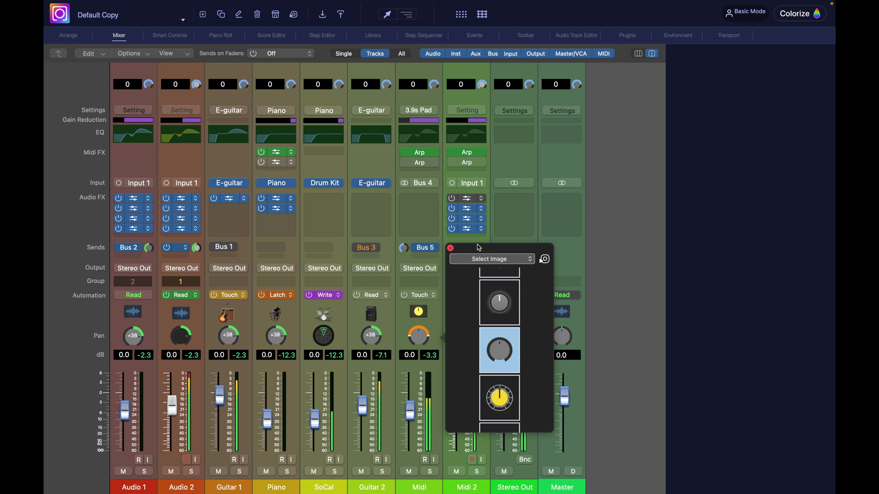
left_click(451, 248)
left_click(164, 23)
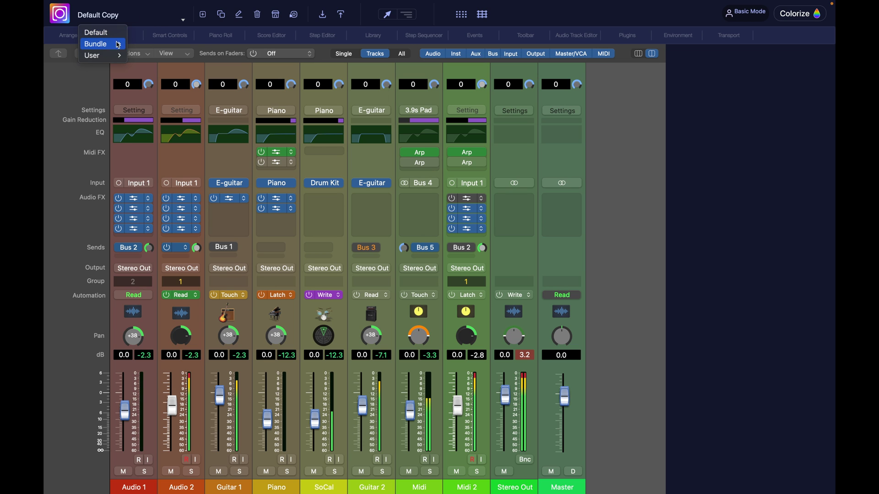
left_click(414, 305)
left_click(419, 341)
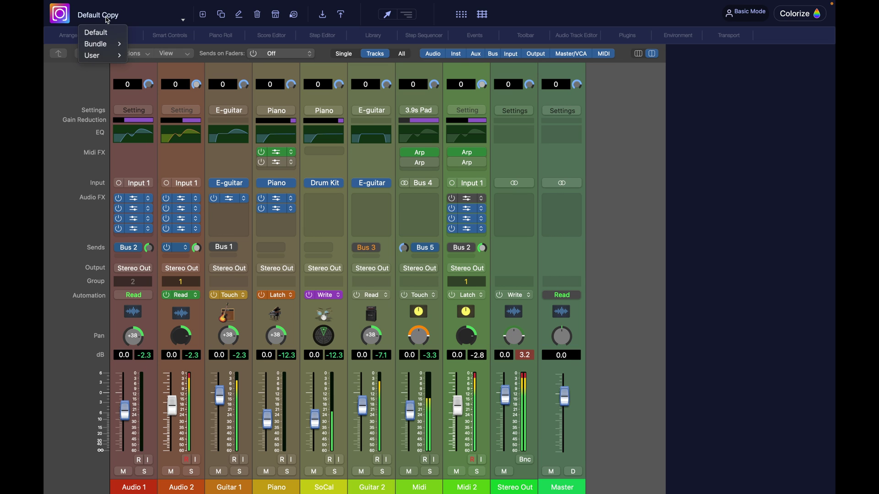
left_click(110, 17)
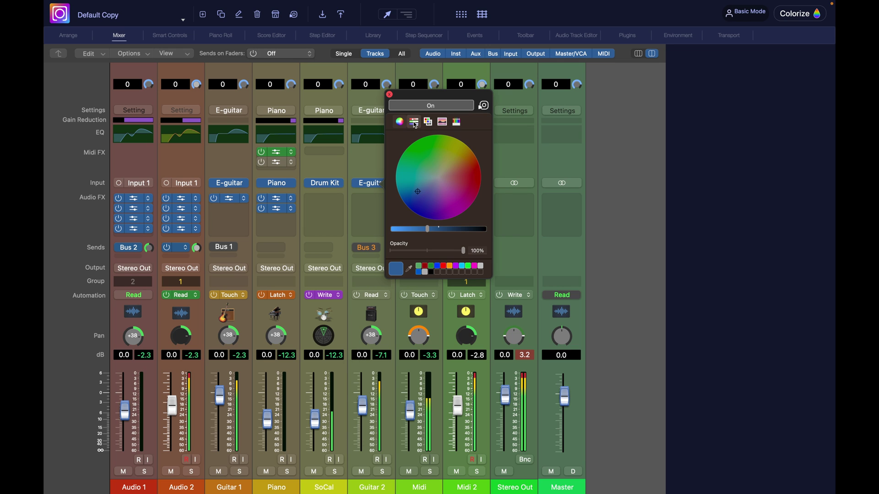
Using HSB Sliders, change the On colour of the Mixer filter buttons to red with Hue 359°
left_click(414, 122)
left_click(453, 138)
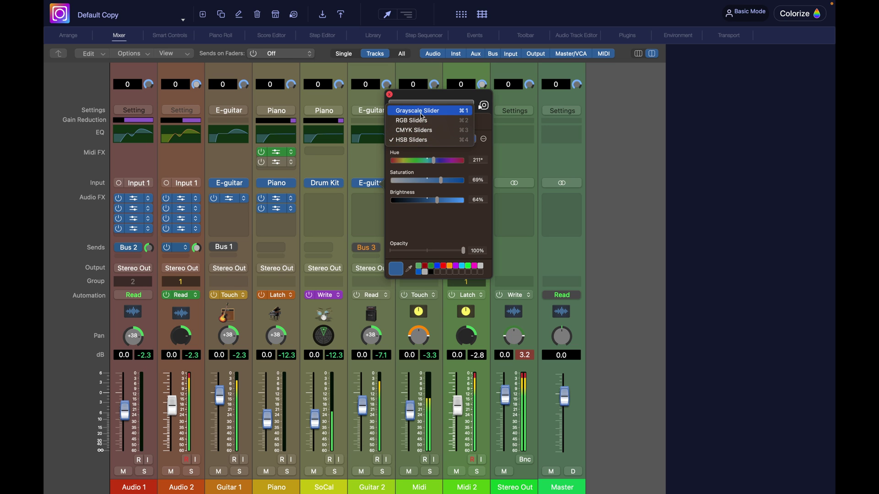
left_click(422, 140)
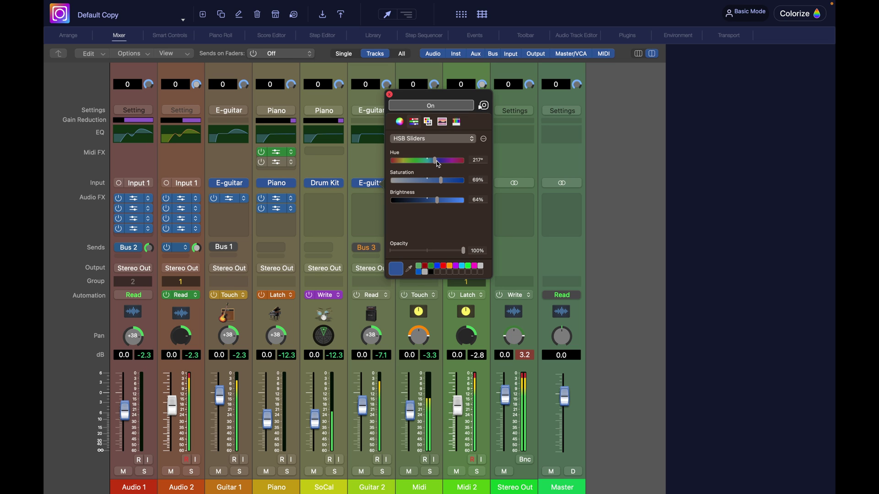
left_click_drag(435, 160, 395, 162)
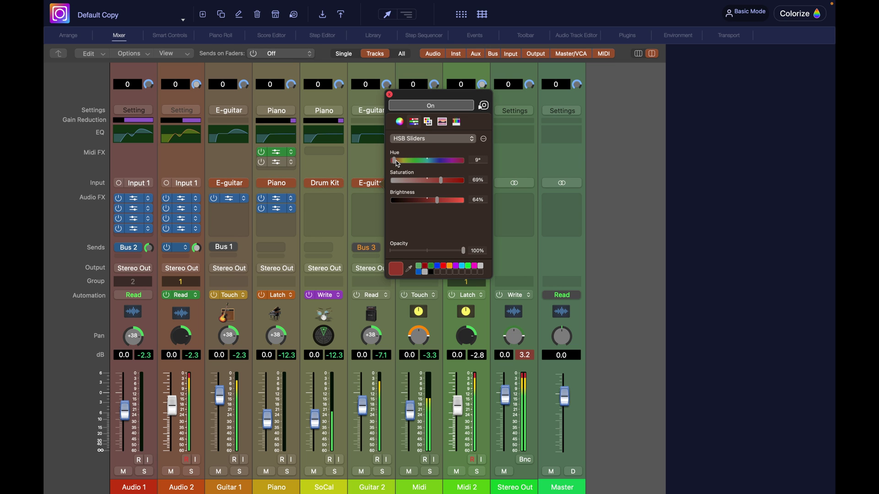
left_click_drag(396, 164, 485, 162)
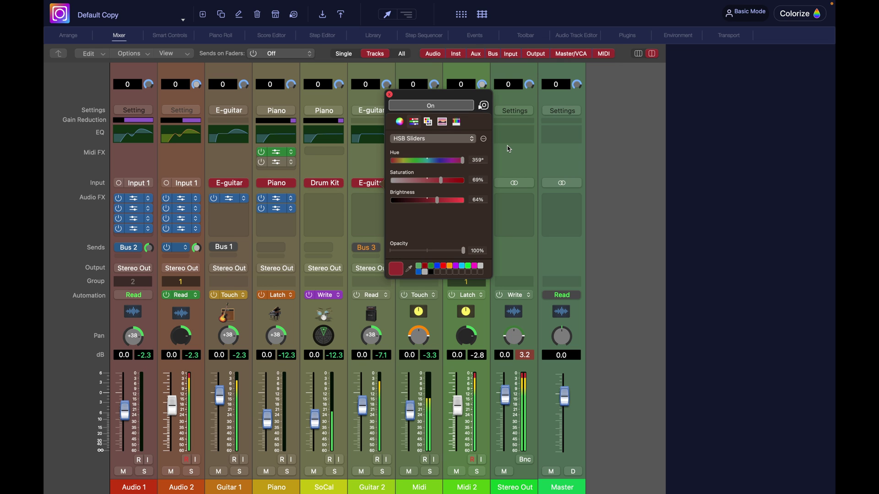
Apply the default On colour to the filter buttons, and bring back the red at 100% opacity
left_click(484, 105)
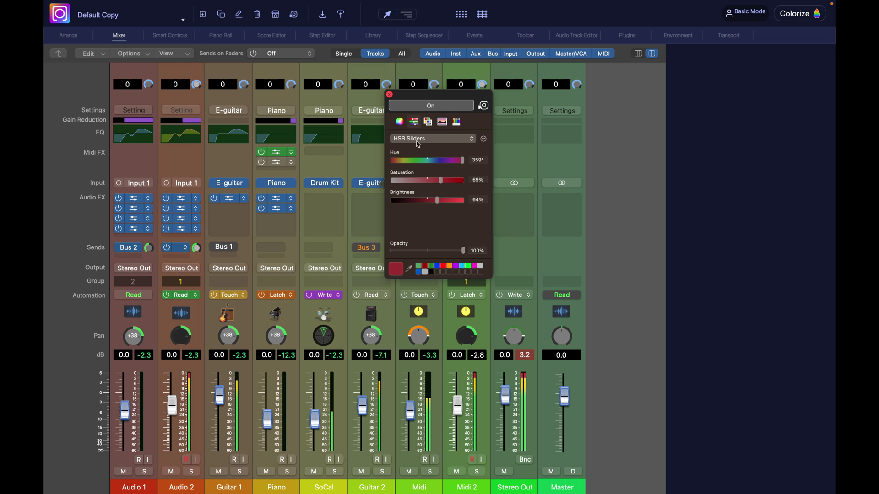
left_click_drag(424, 248, 464, 249)
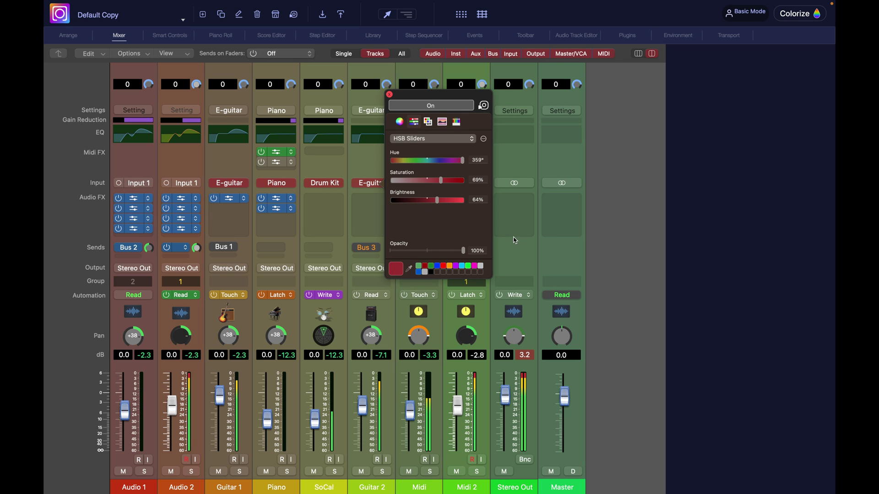
Recolour the Mixer's Components labels background with the blue sampled from the Sonnox Oxford EQ panel
left_click(409, 271)
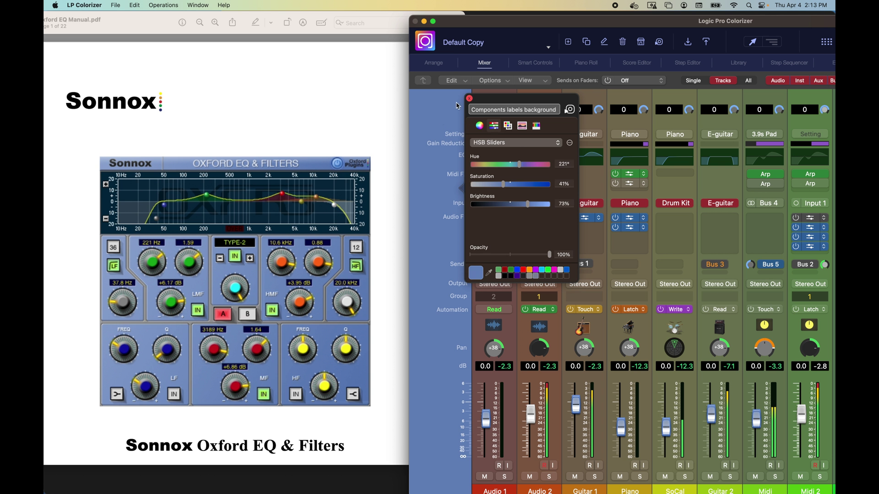
left_click(469, 98)
Turn off the track colour for the Channel Strip BG and recolour it with blue sampled from the Oxford EQ panel
left_click(496, 186)
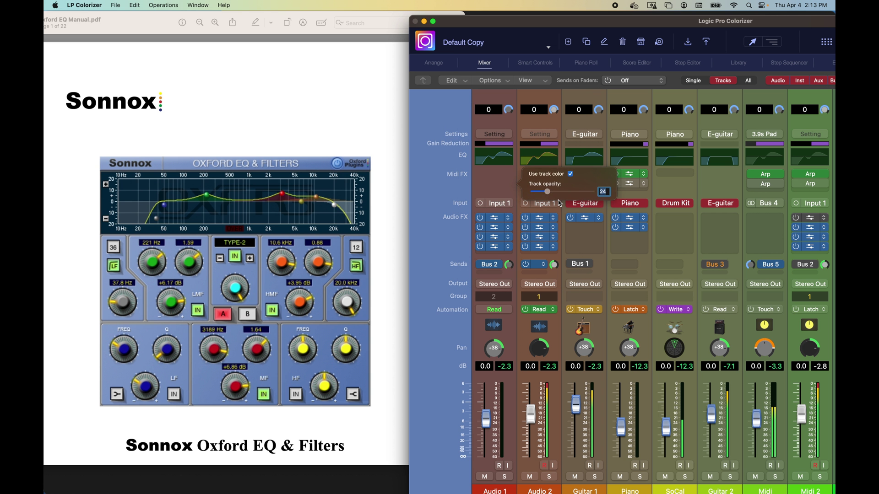
left_click(570, 173)
left_click(490, 180)
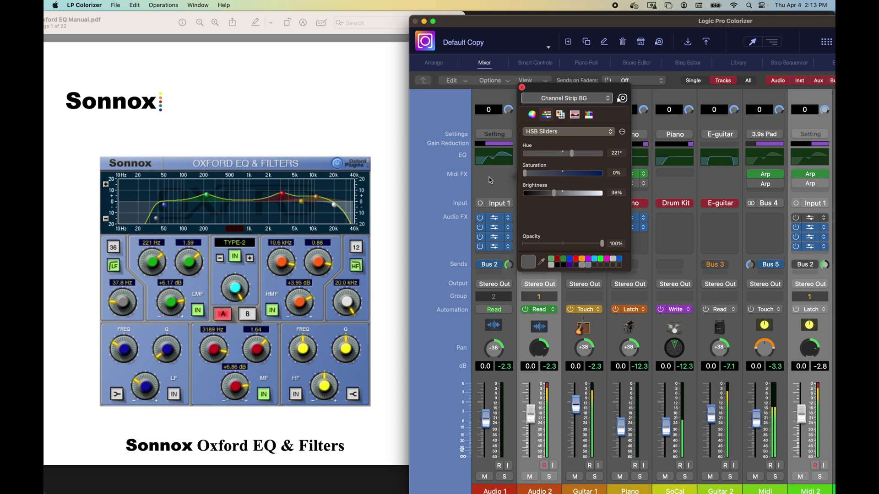
left_click(541, 262)
left_click(179, 385)
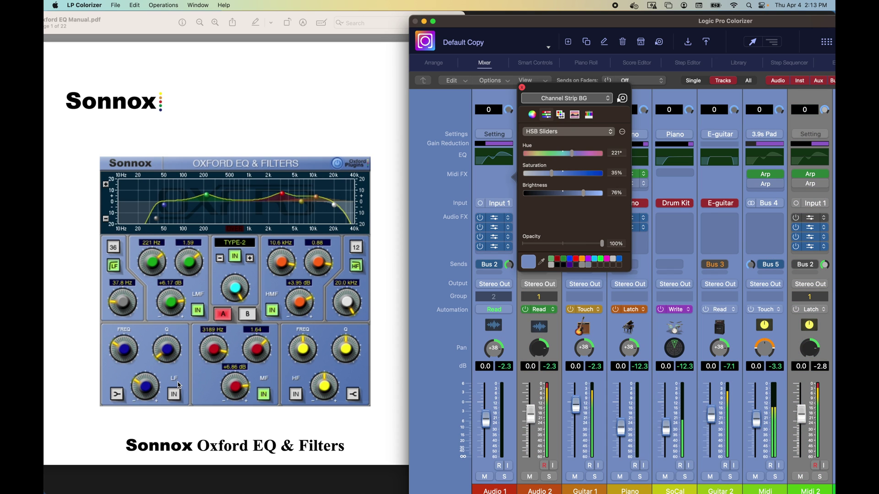
left_click(522, 87)
Recolour the Channel Strip Selected BG with blue sampled from the Oxford EQ panel
left_click(566, 335)
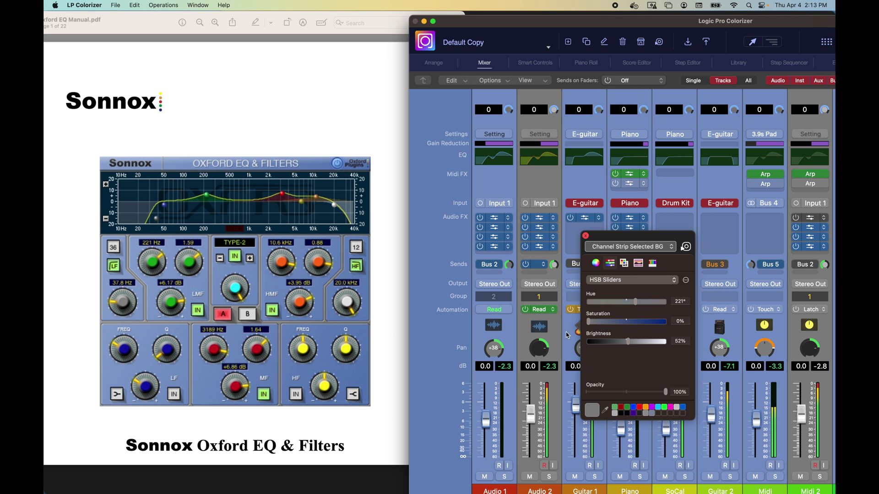
left_click(604, 410)
left_click(221, 278)
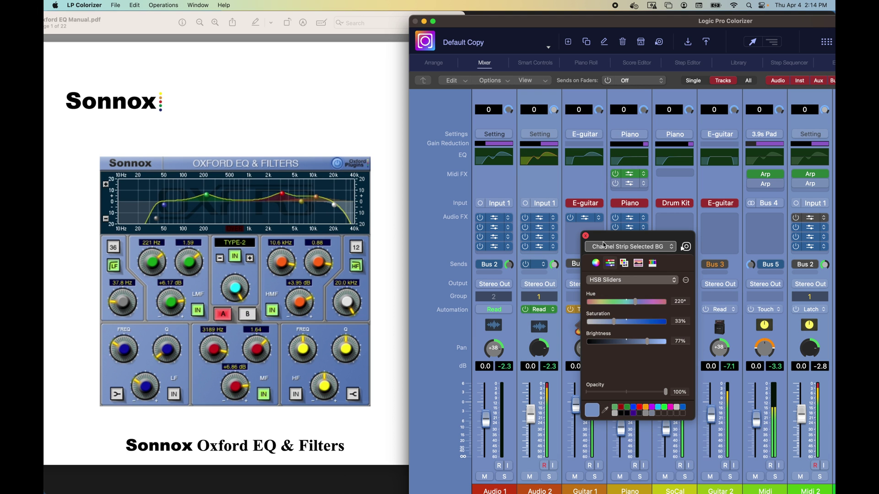
left_click(585, 235)
Bring the theme window to full screen and save the Components labels background blue as a colour swatch
double_click(655, 23)
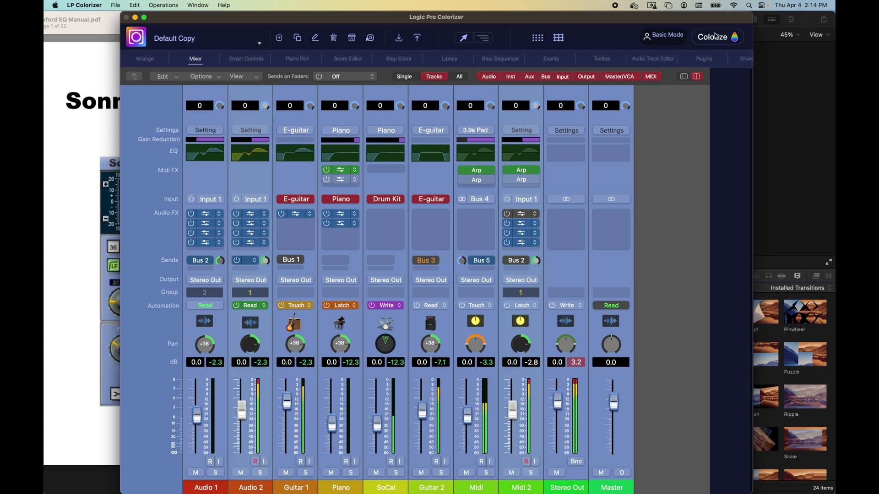
left_click(145, 18)
left_click(91, 233)
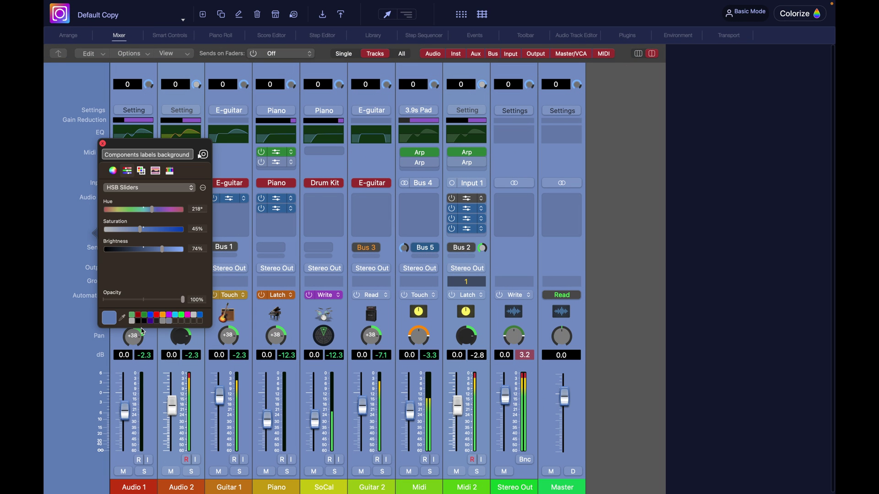
left_click_drag(108, 322, 179, 323)
Change the On colour of the Midi FX slots to the saved magenta swatch with Hue 312°
left_click(458, 157)
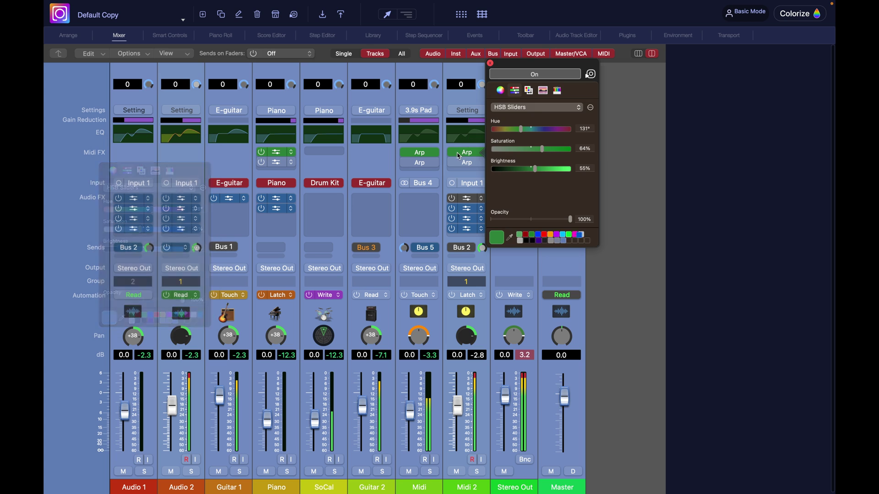
left_click(576, 236)
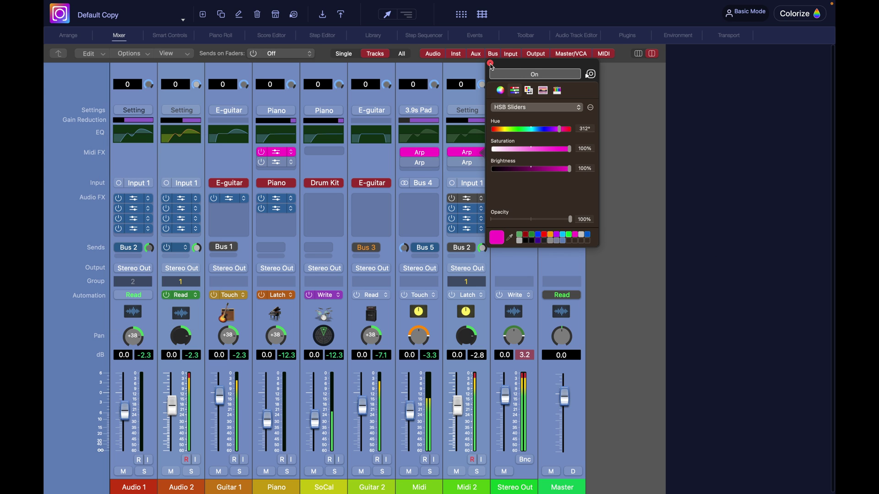
left_click(490, 64)
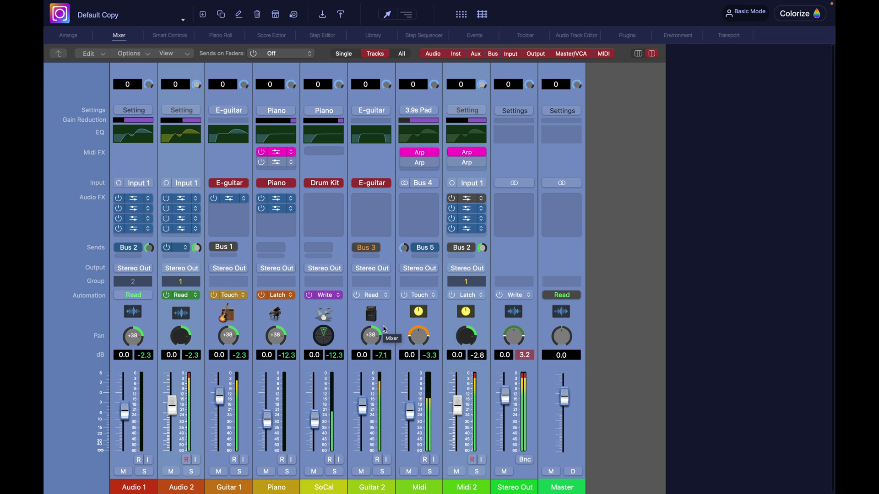